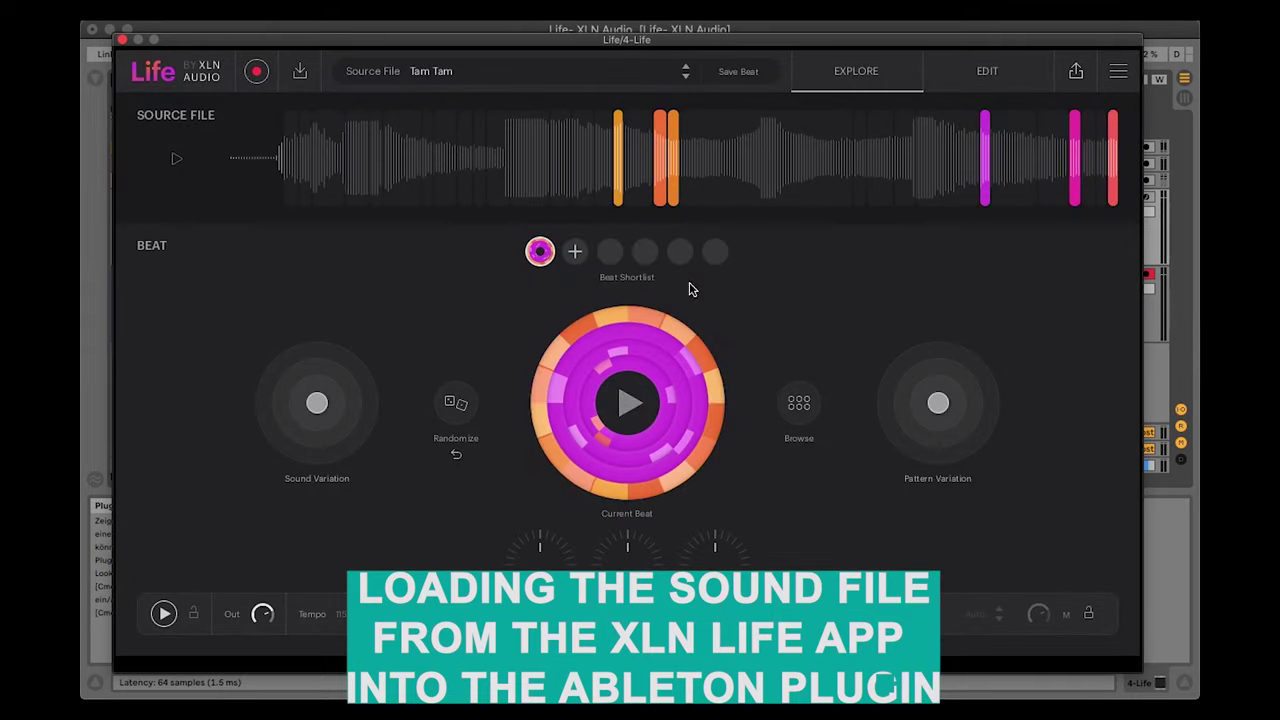
- Play a newly randomized beat from the Tam Tam source and offset its sound and pattern variations from centre
click(630, 401)
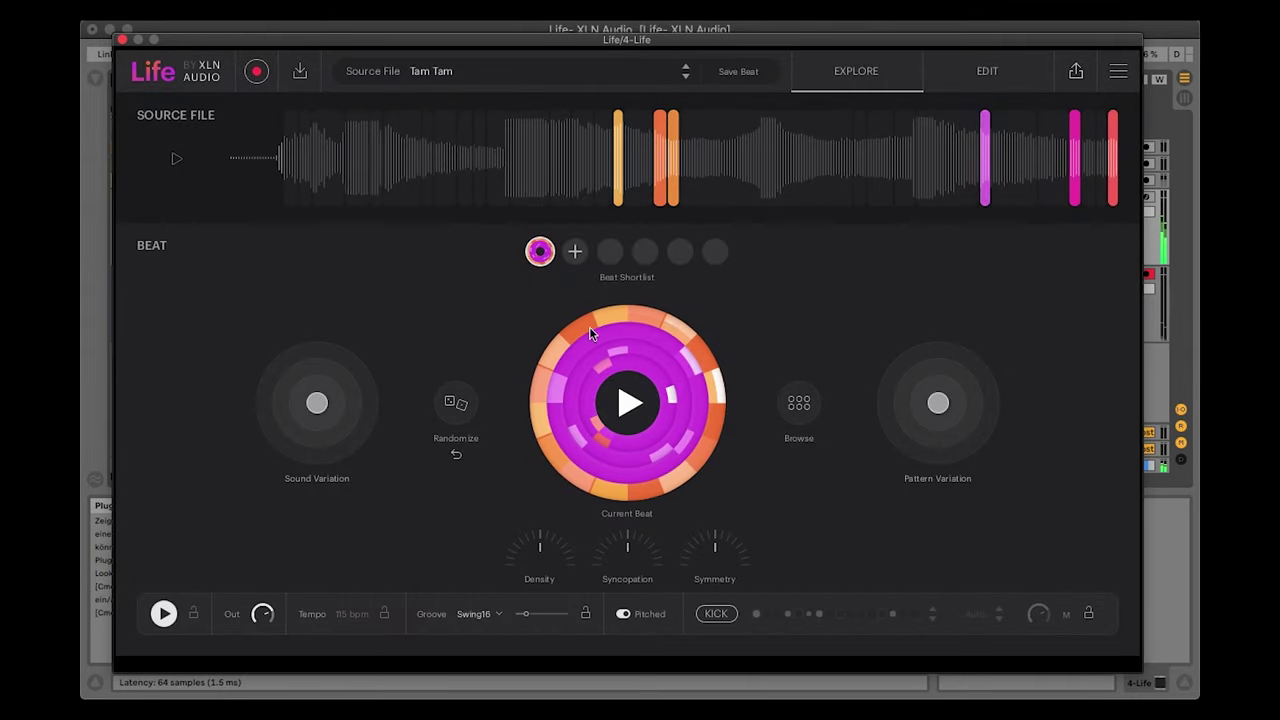
click(458, 405)
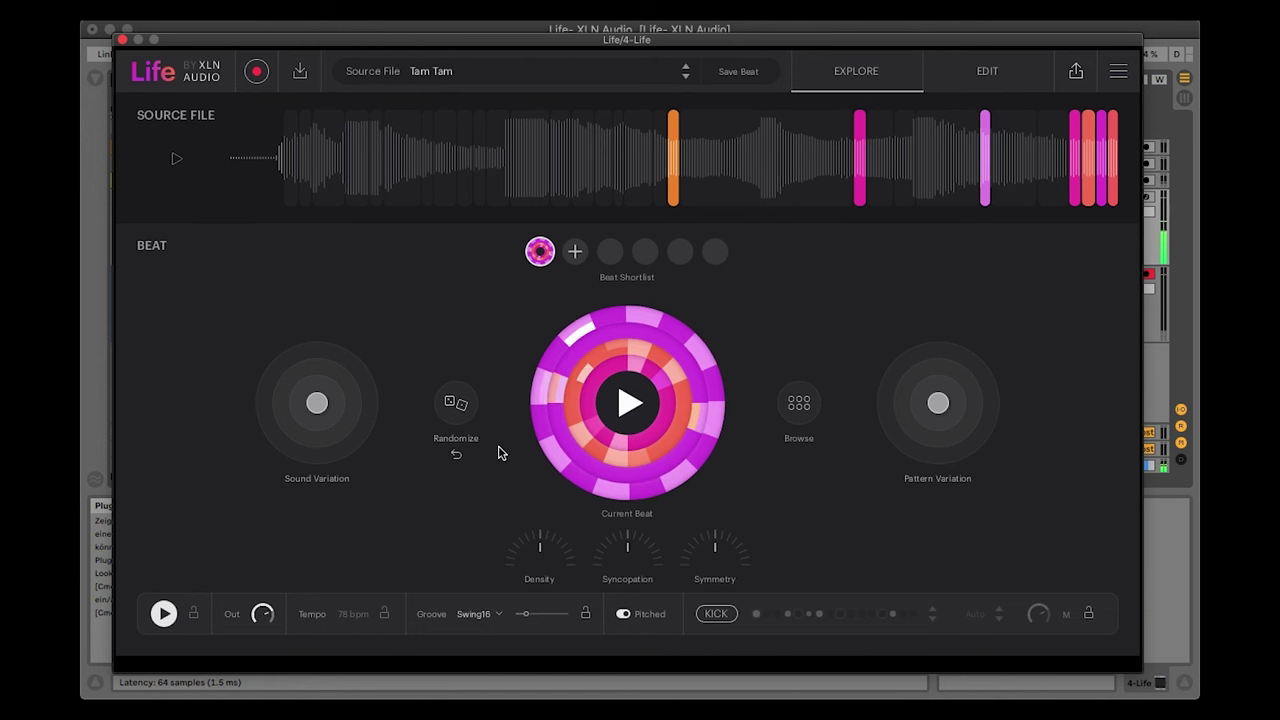
drag(316, 402, 327, 428)
drag(940, 403, 942, 390)
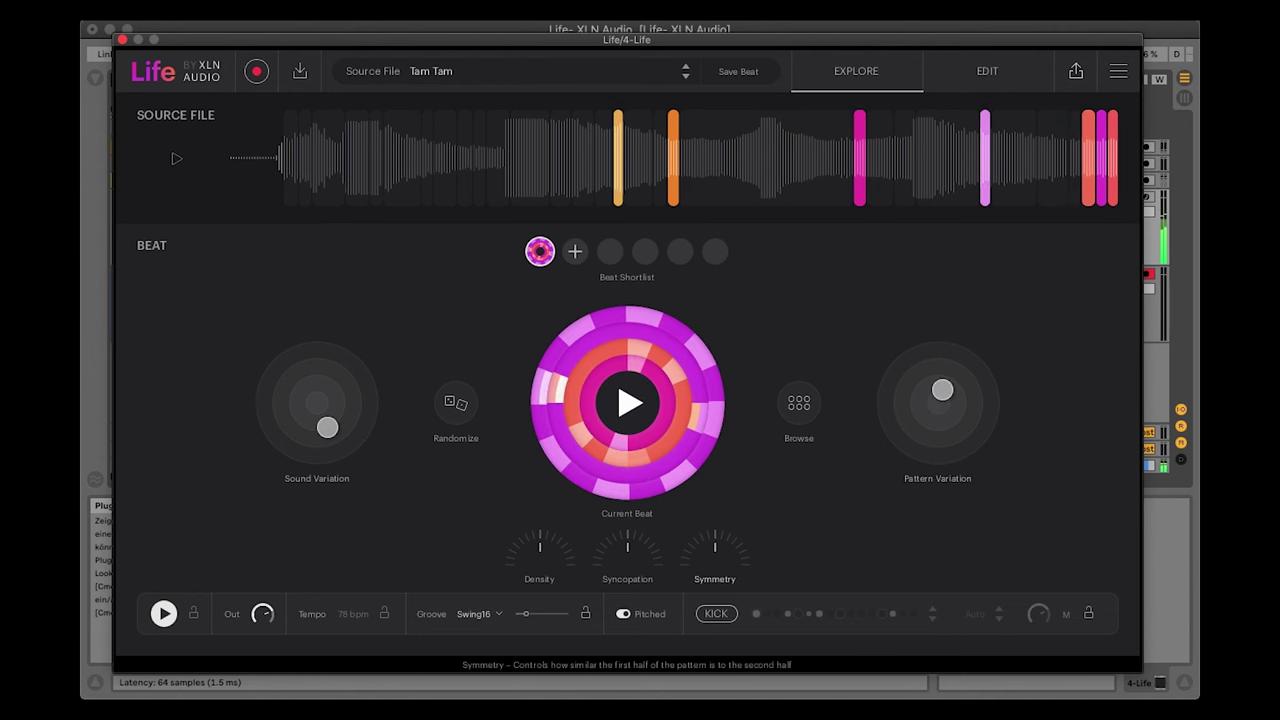
- Lower the symmetry and set syncopation to 9%, the Swing16 groove amount to 6% and density to 4%
drag(714, 546, 714, 561)
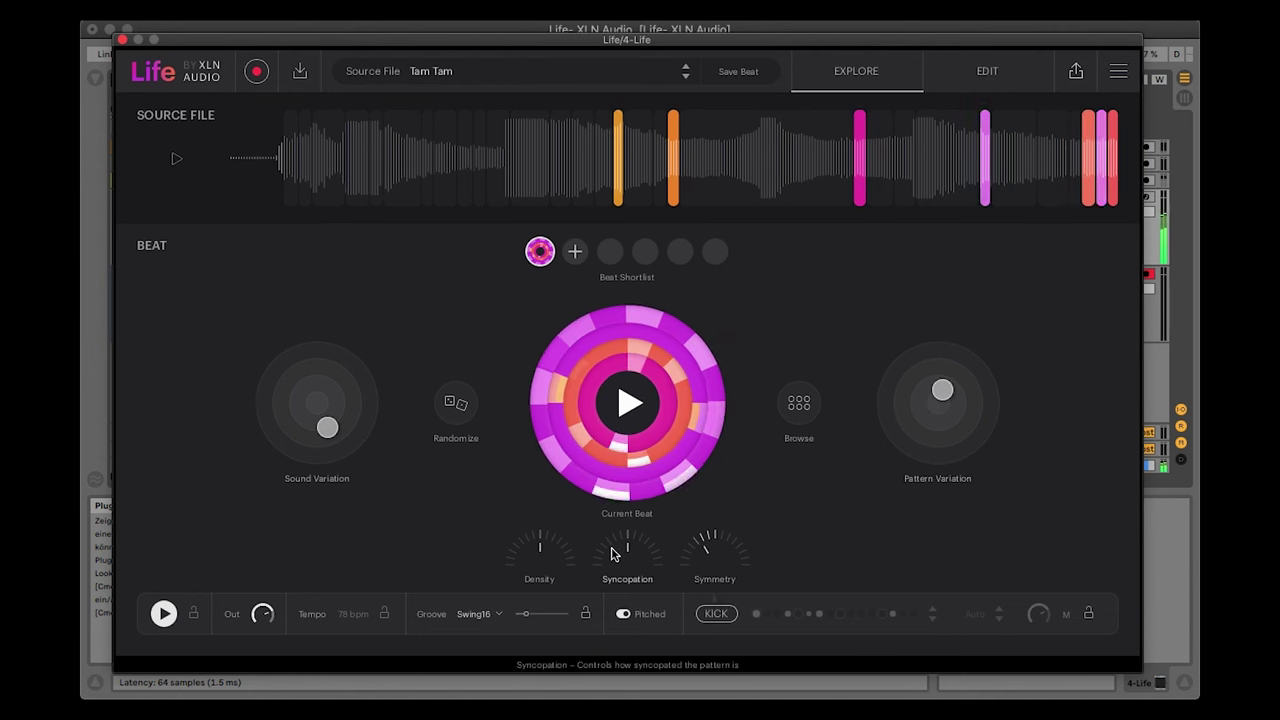
drag(617, 553, 617, 541)
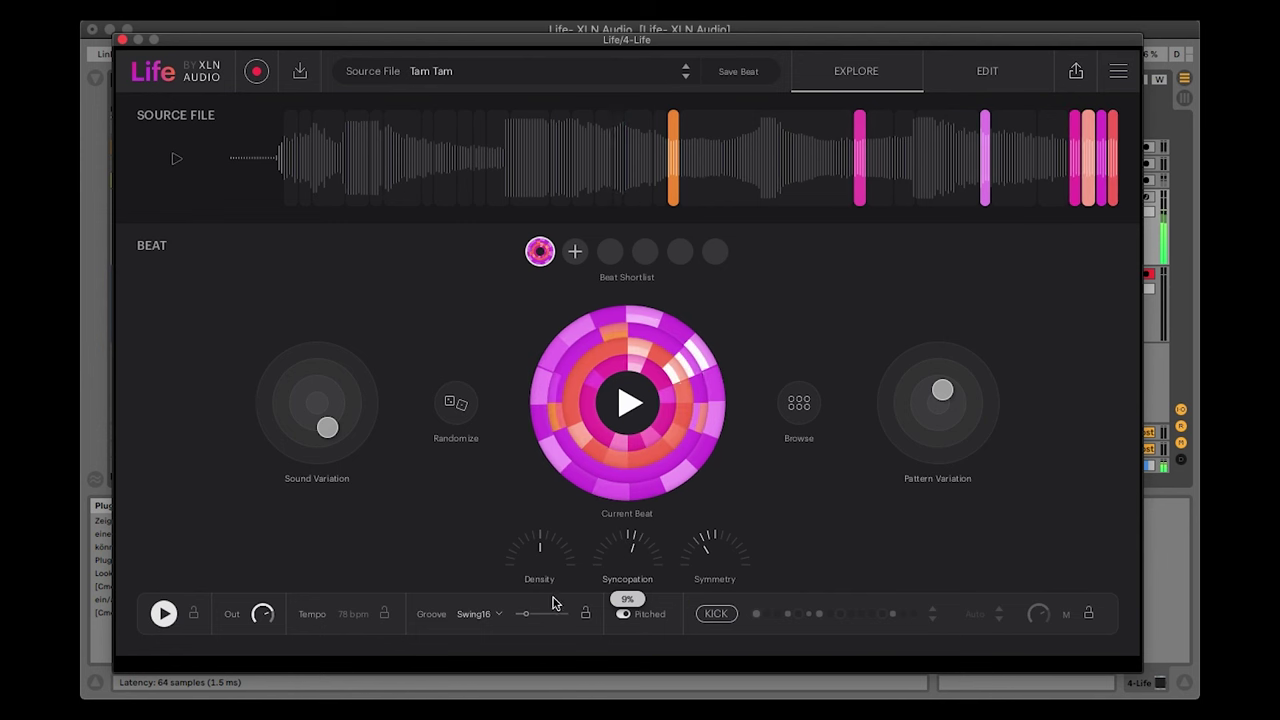
drag(523, 614, 521, 614)
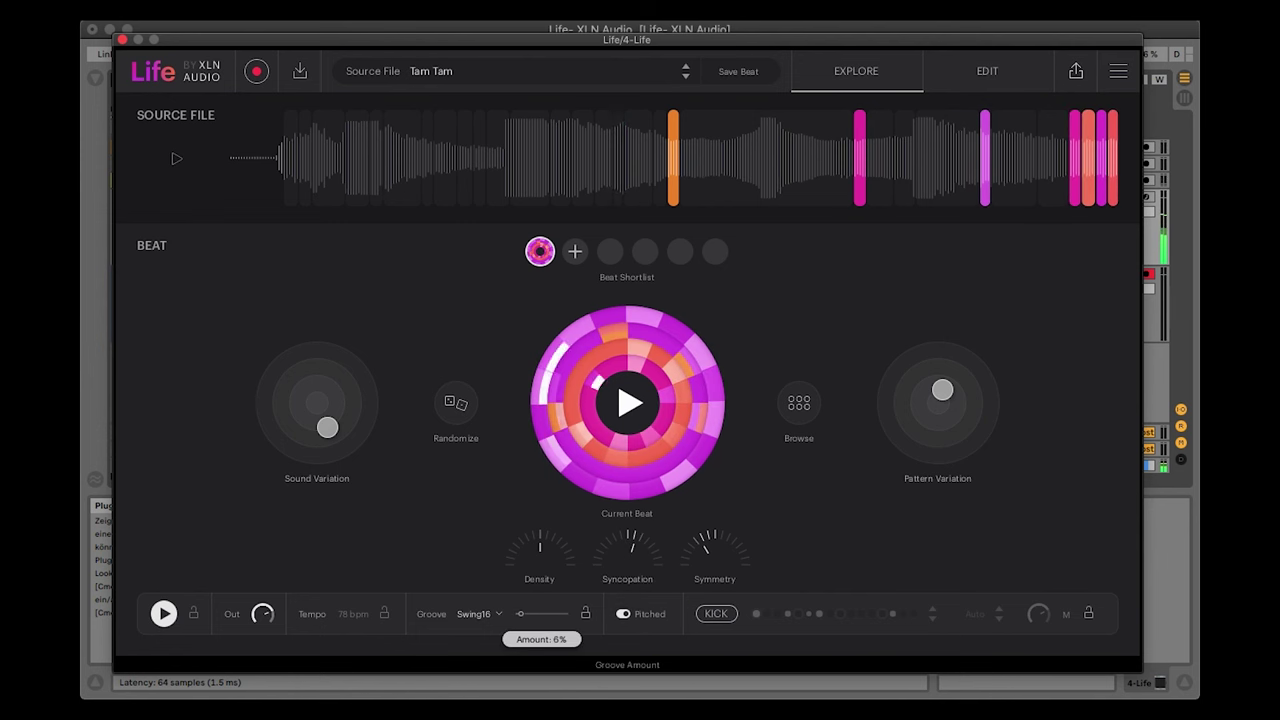
drag(537, 559, 537, 556)
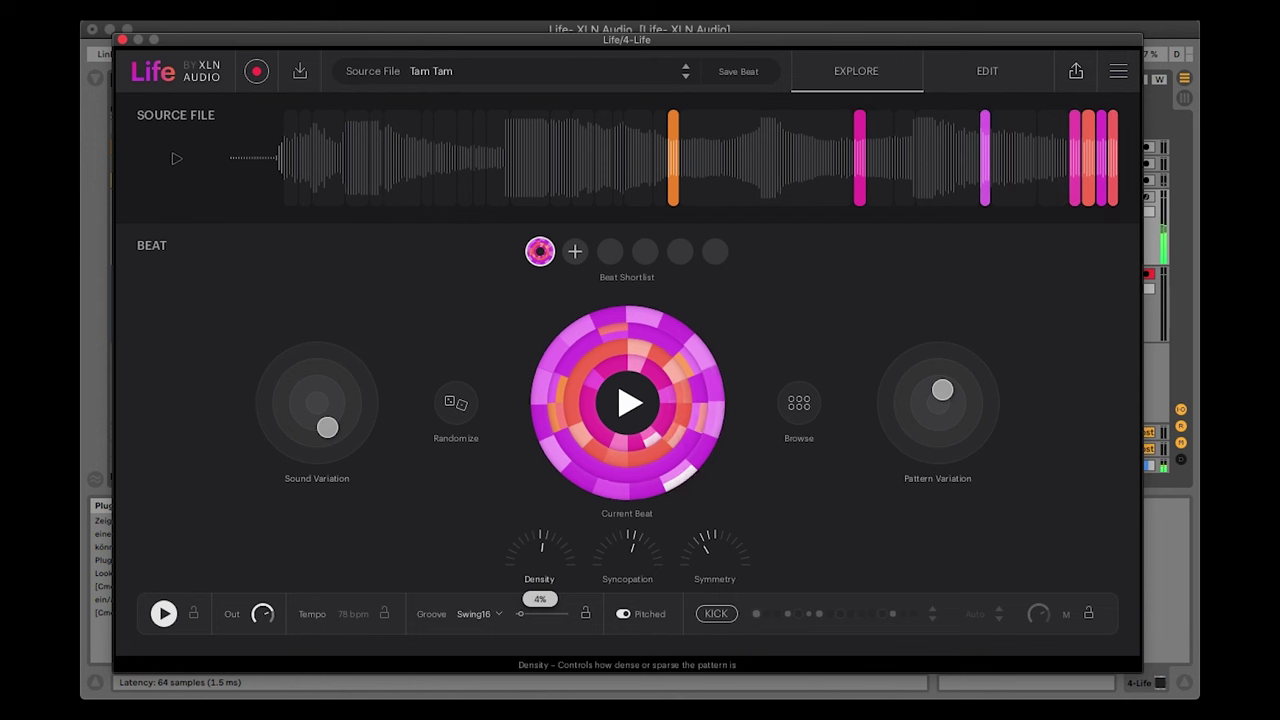
- Enable the kick with a different standard kick pattern and add a kick hit on step 11
click(729, 615)
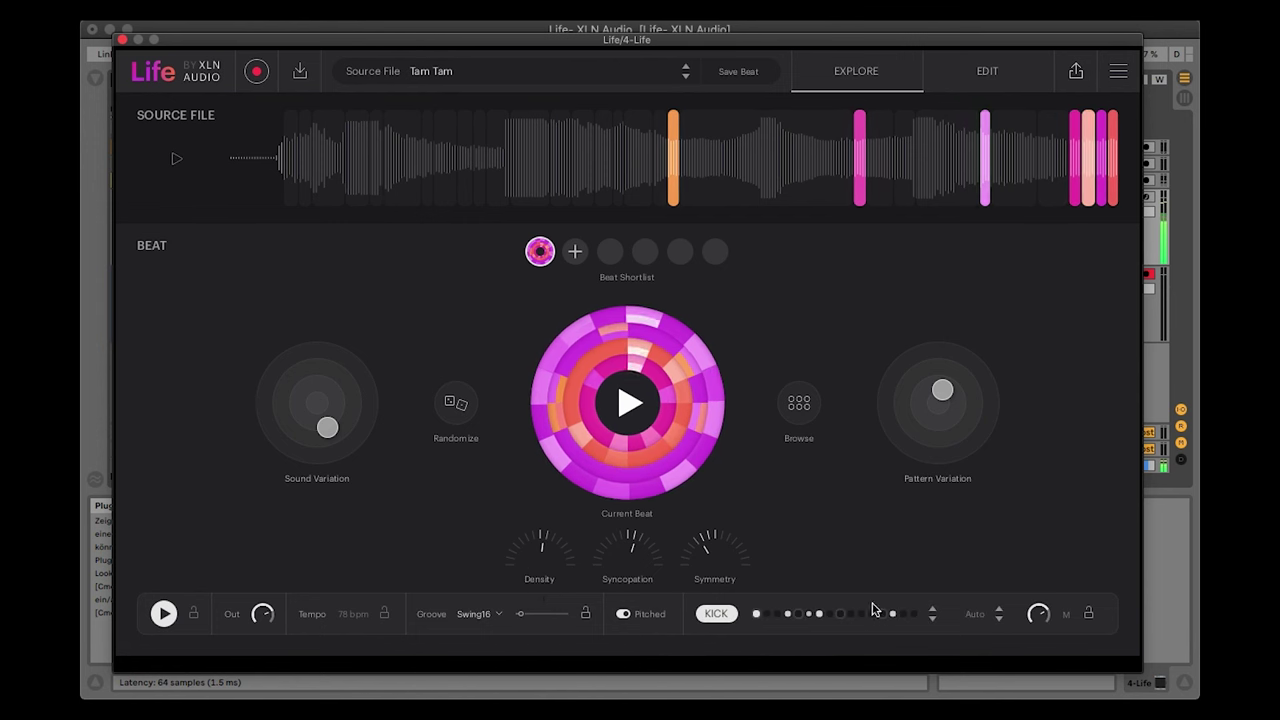
click(933, 611)
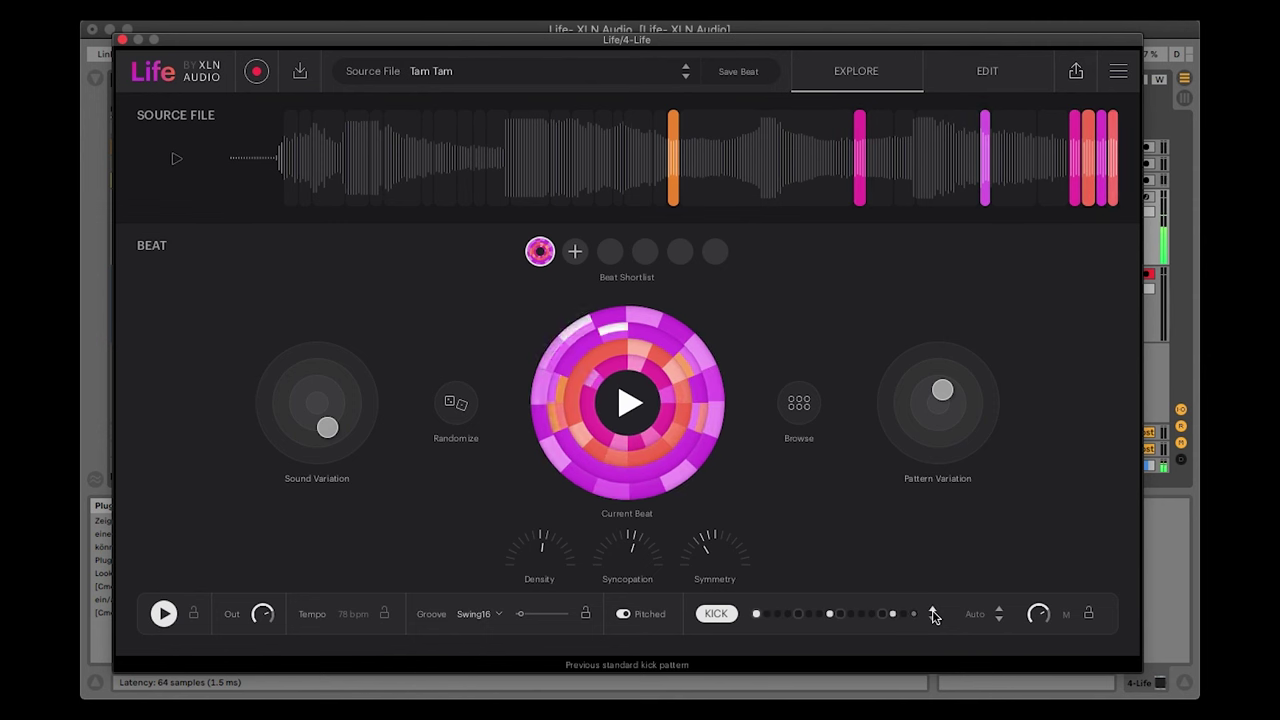
click(933, 611)
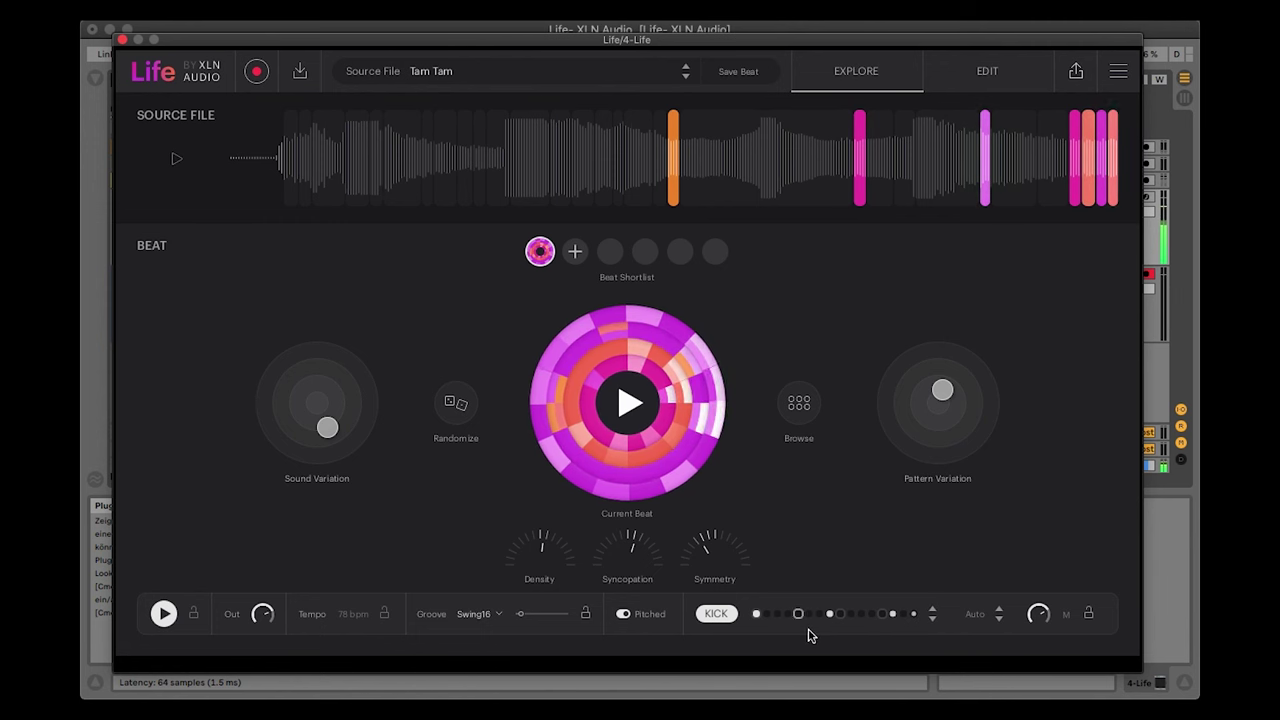
click(861, 614)
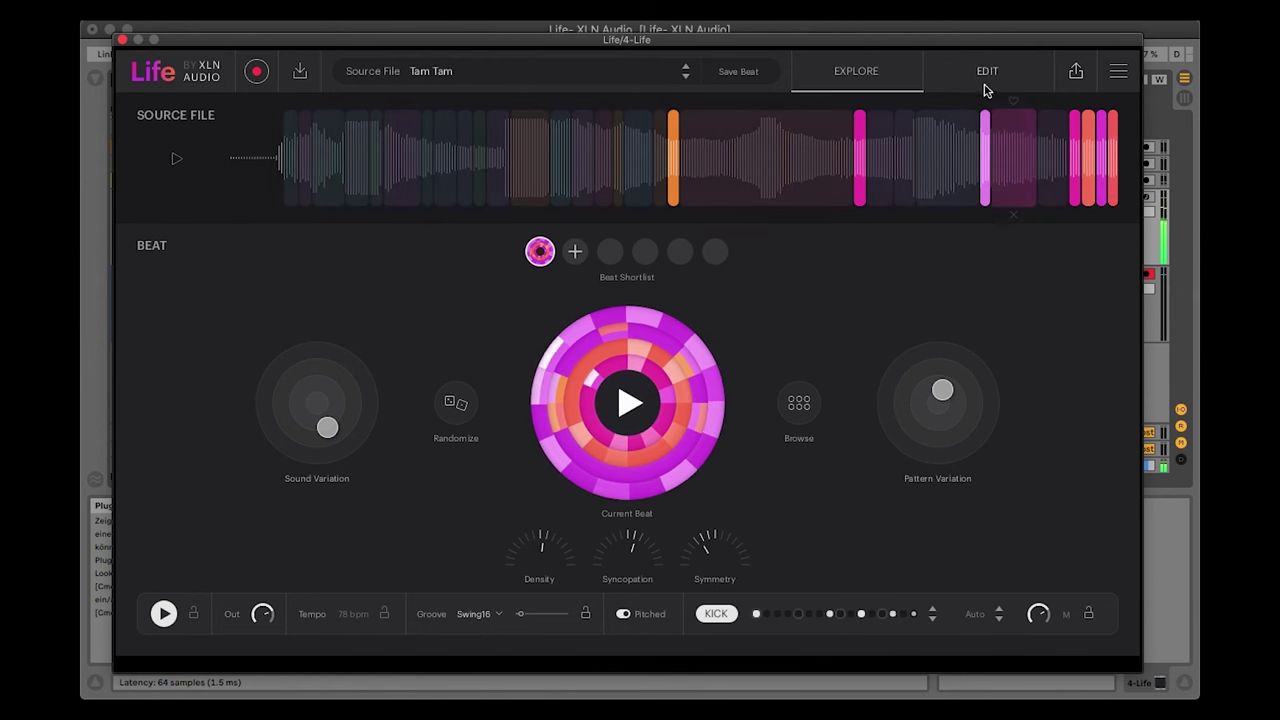
- Increase the pattern variation, randomize the second shortlisted beat and open the beat for detailed editing
drag(940, 389, 976, 382)
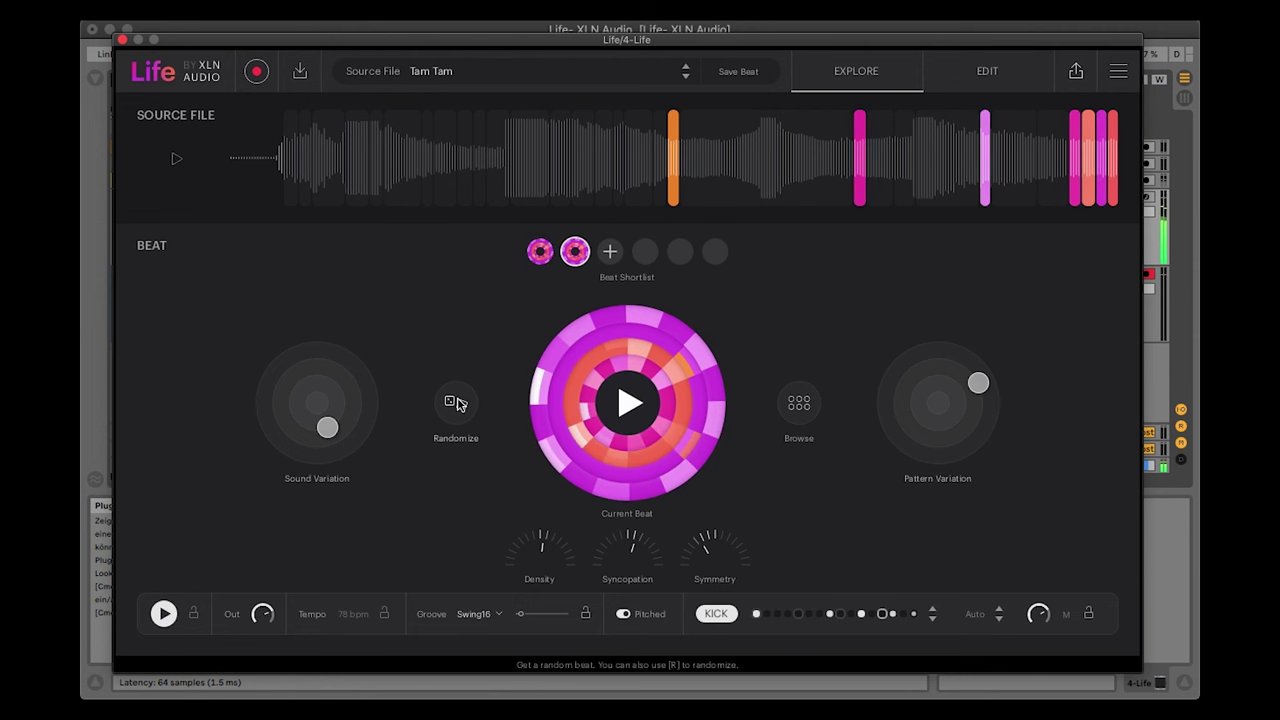
click(457, 402)
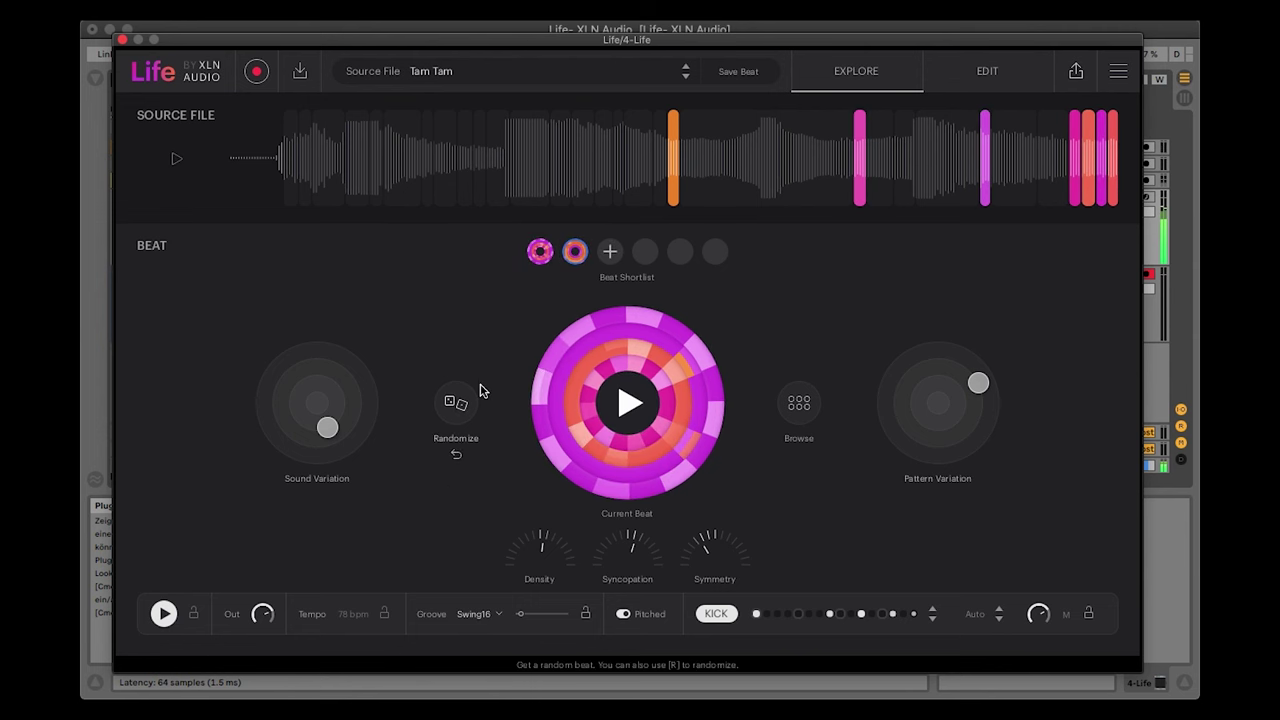
click(985, 74)
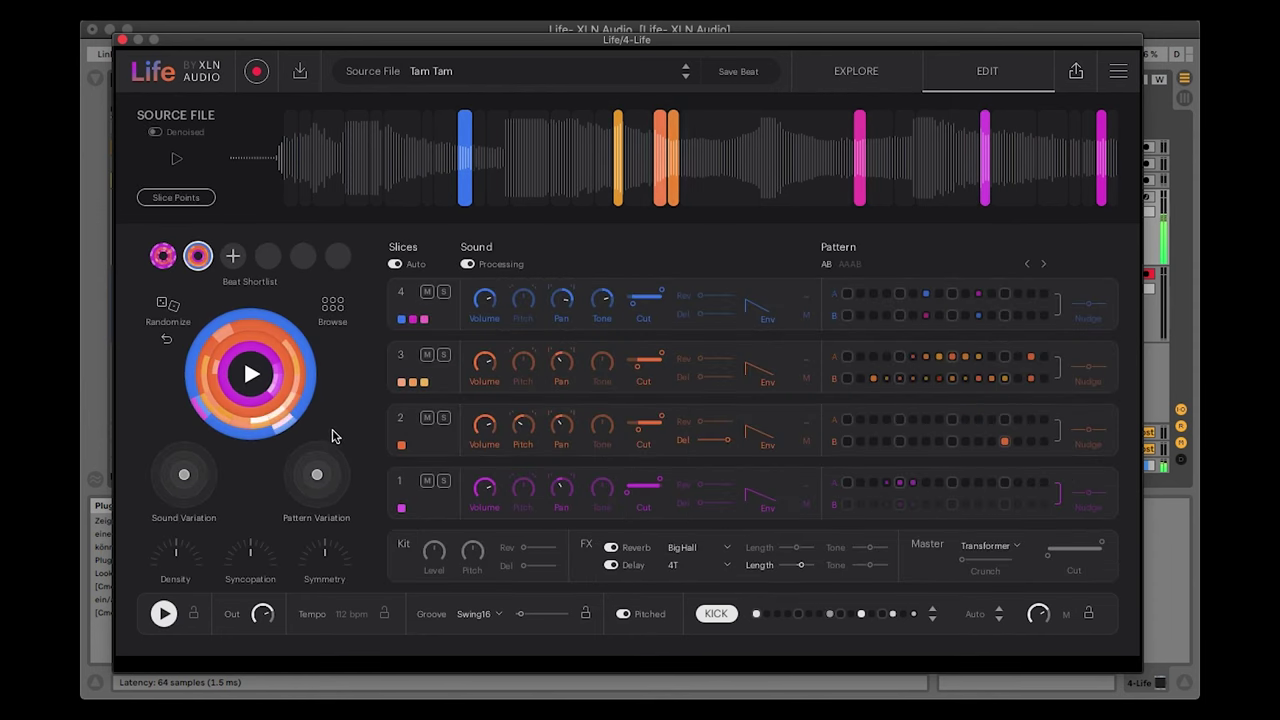
- Offset the randomized beat's pattern variation and sound variation slightly from centre
drag(316, 474, 316, 462)
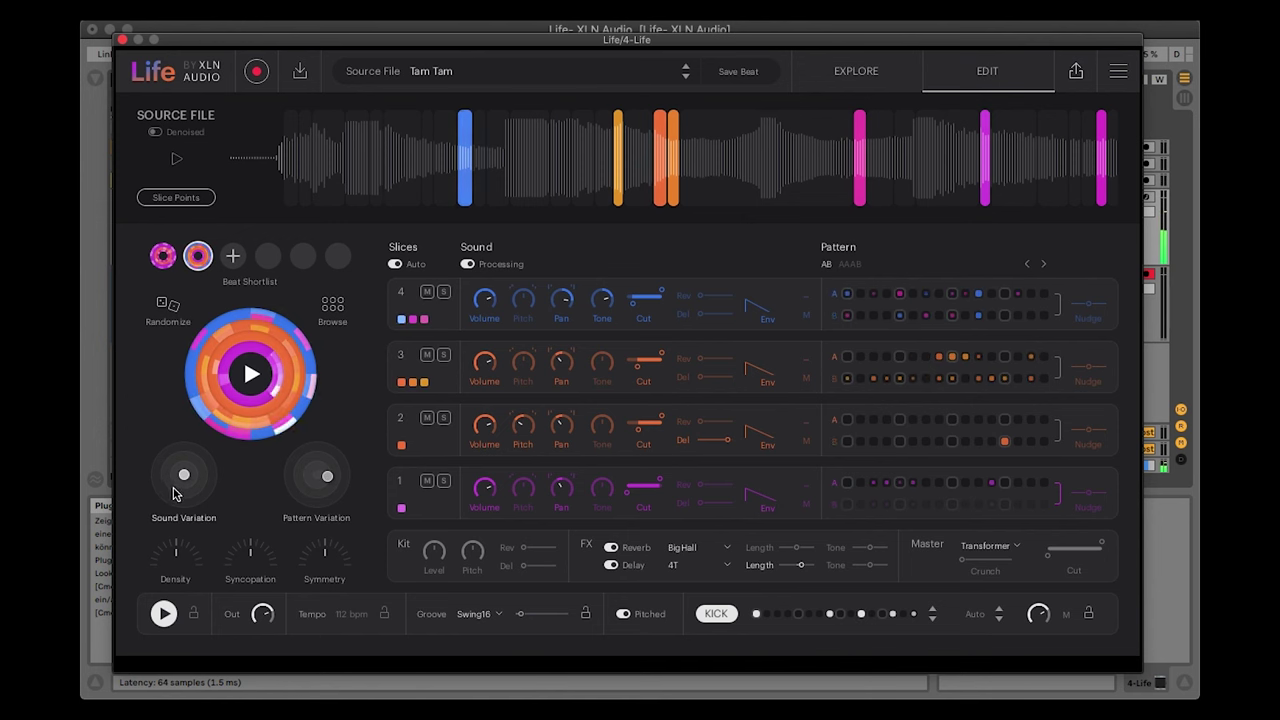
drag(176, 486, 176, 498)
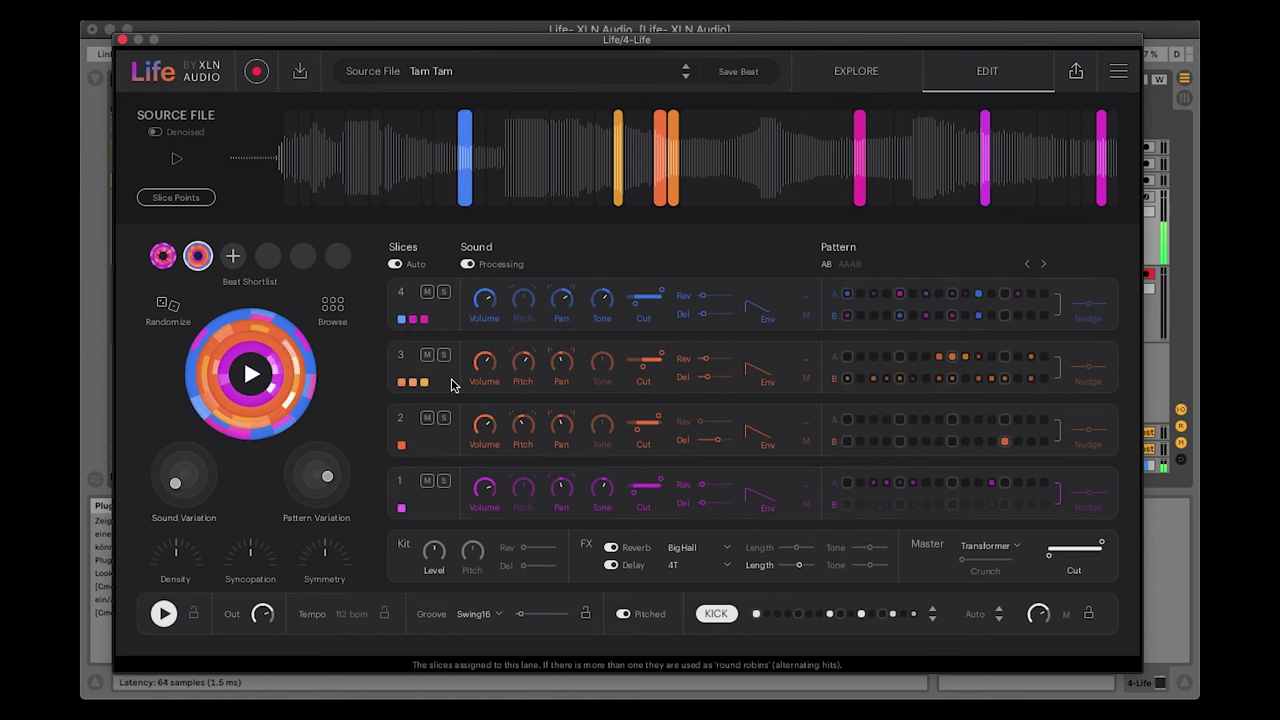
mouse_move(183, 480)
mouse_down()
mouse_move(183, 468)
mouse_move(189, 479)
mouse_up()
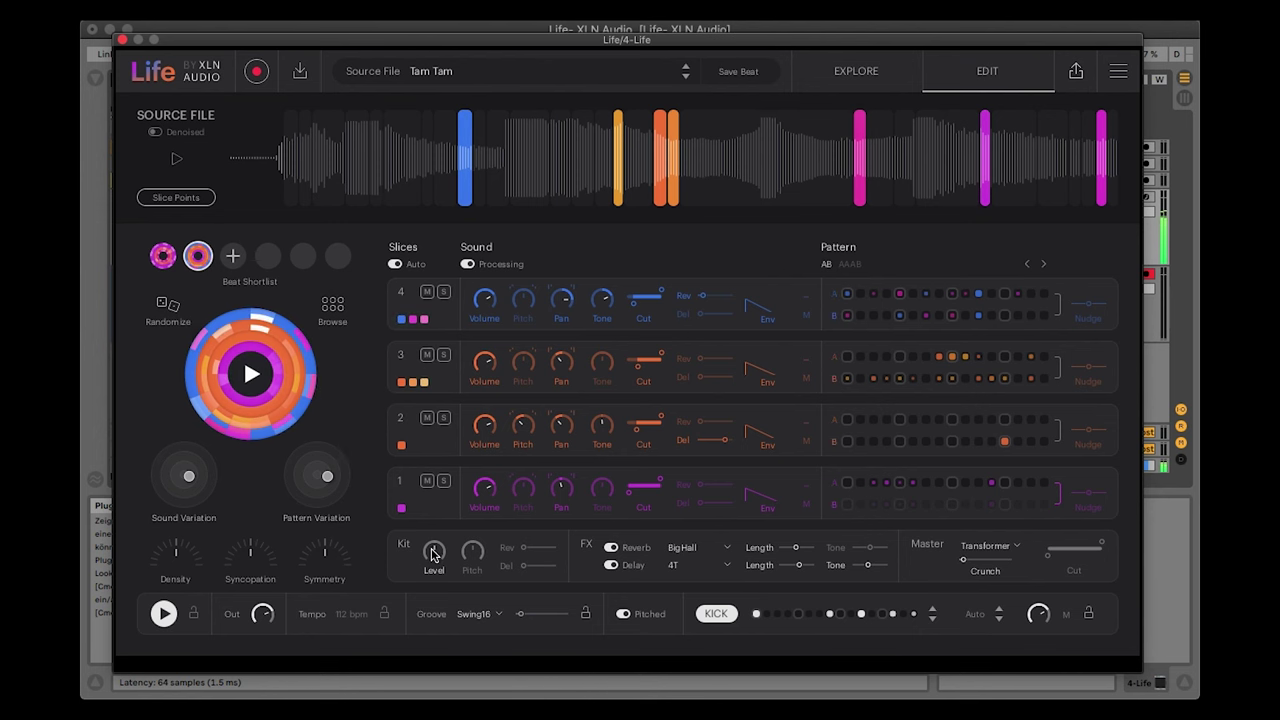
- Raise the kit level slightly and lengthen the BigHall reverb
drag(432, 553, 432, 549)
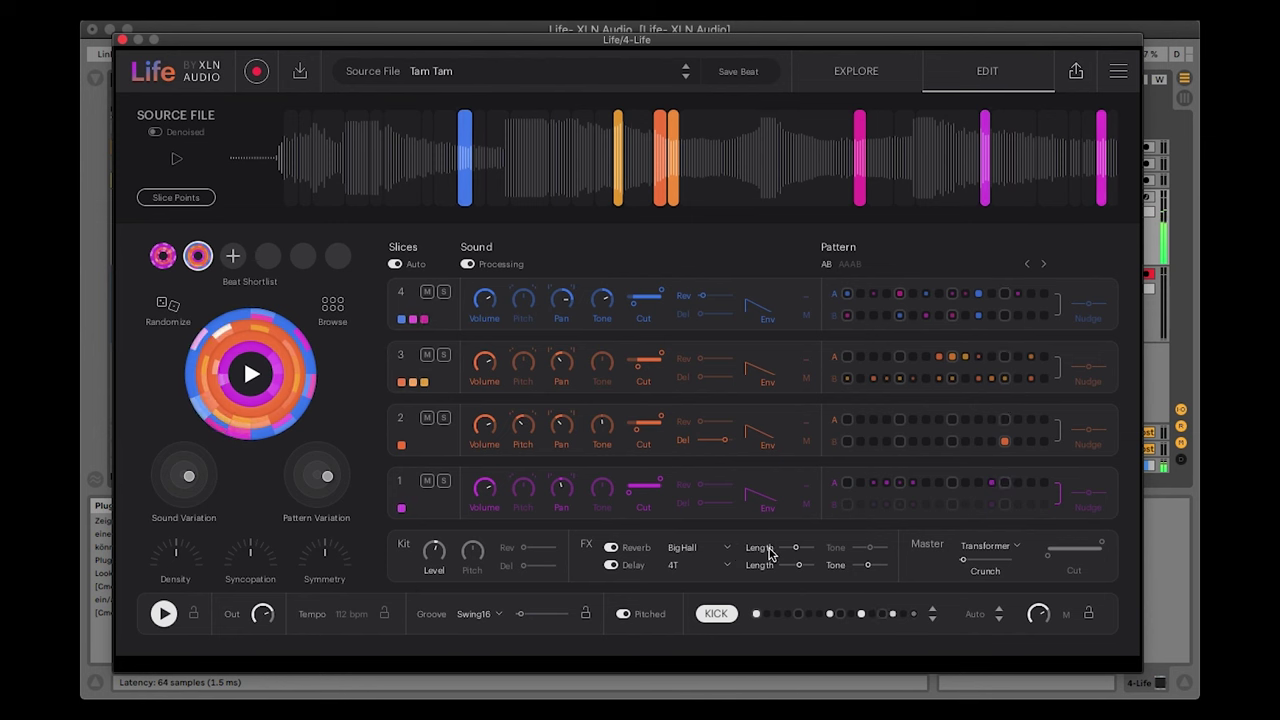
drag(796, 549, 806, 549)
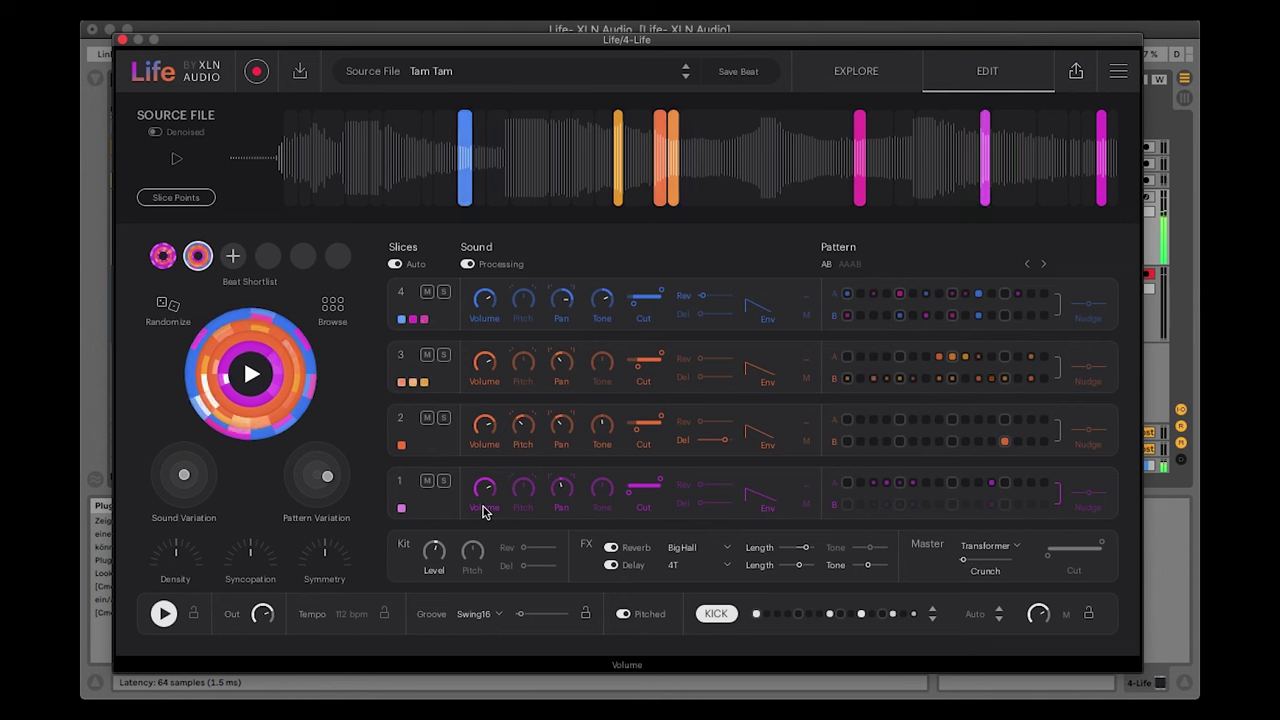
- Mute lane 1 briefly, unmute it and set its pan to 54%
click(427, 484)
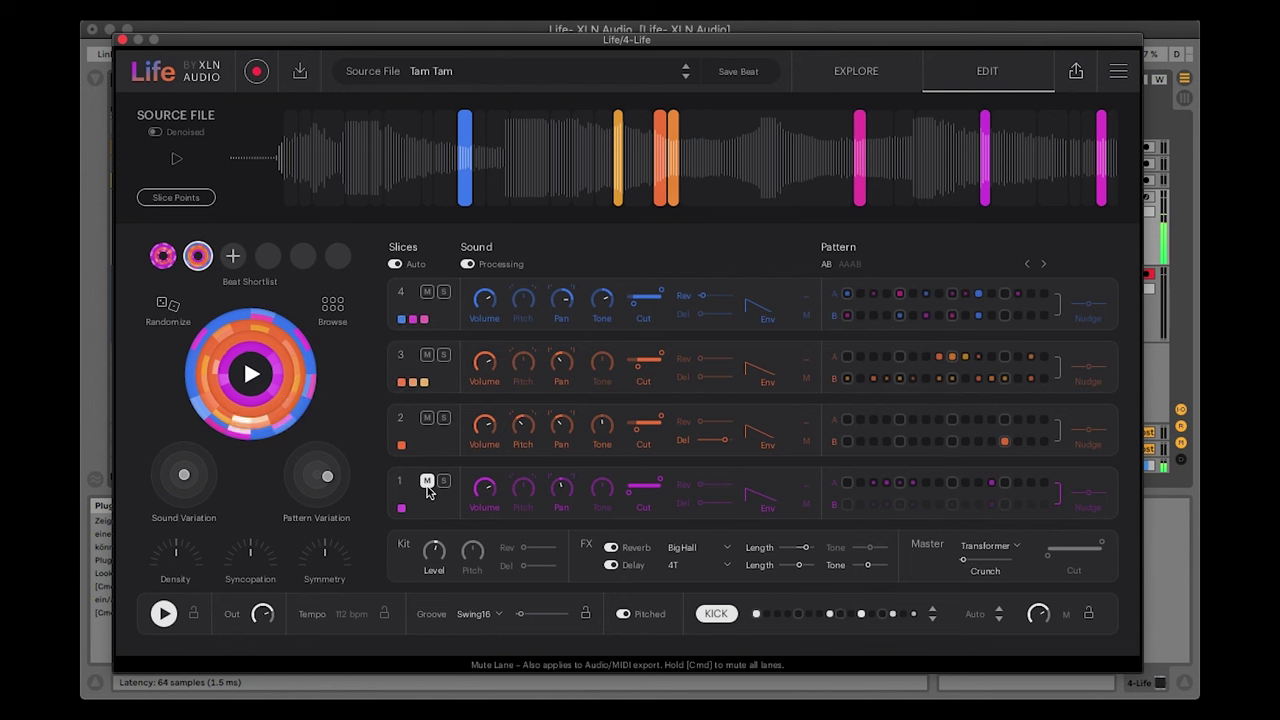
mouse_move(559, 495)
mouse_down()
mouse_move(559, 480)
mouse_move(556, 500)
mouse_up()
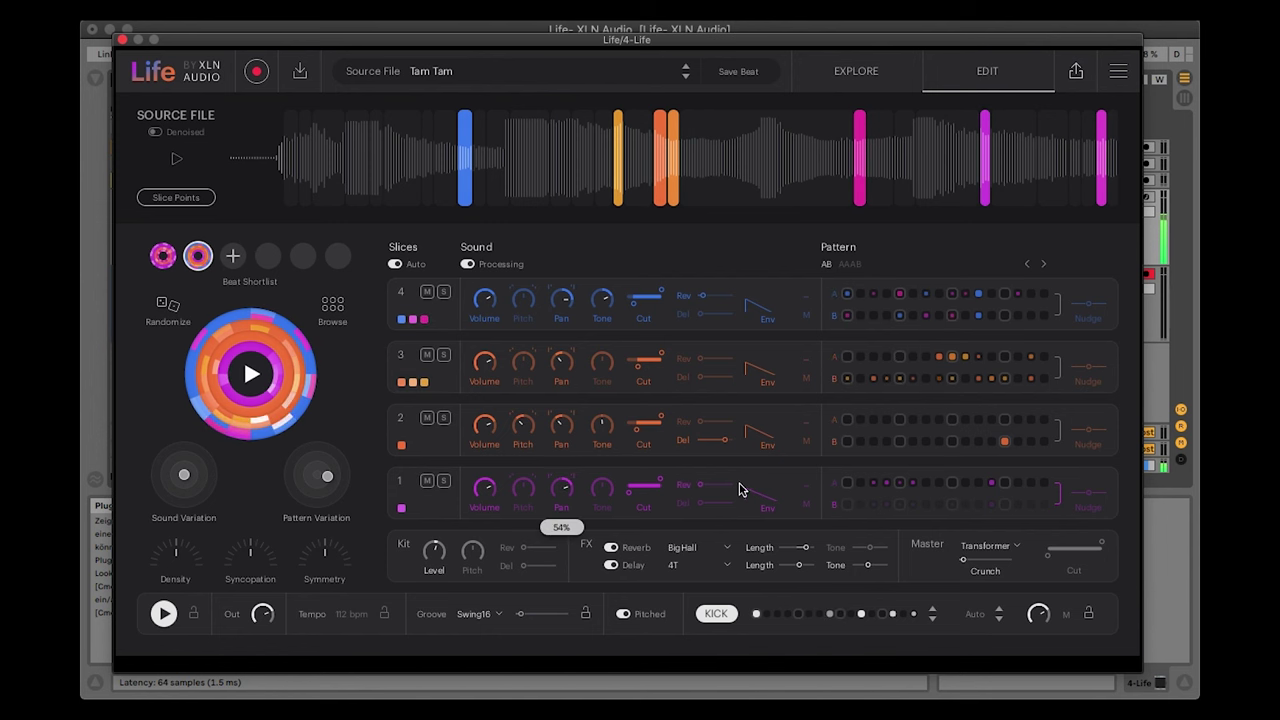
- Lengthen lane 1's envelope hold, add a hit on step 8 of its A pattern and nudge the lane's timing
mouse_move(767, 508)
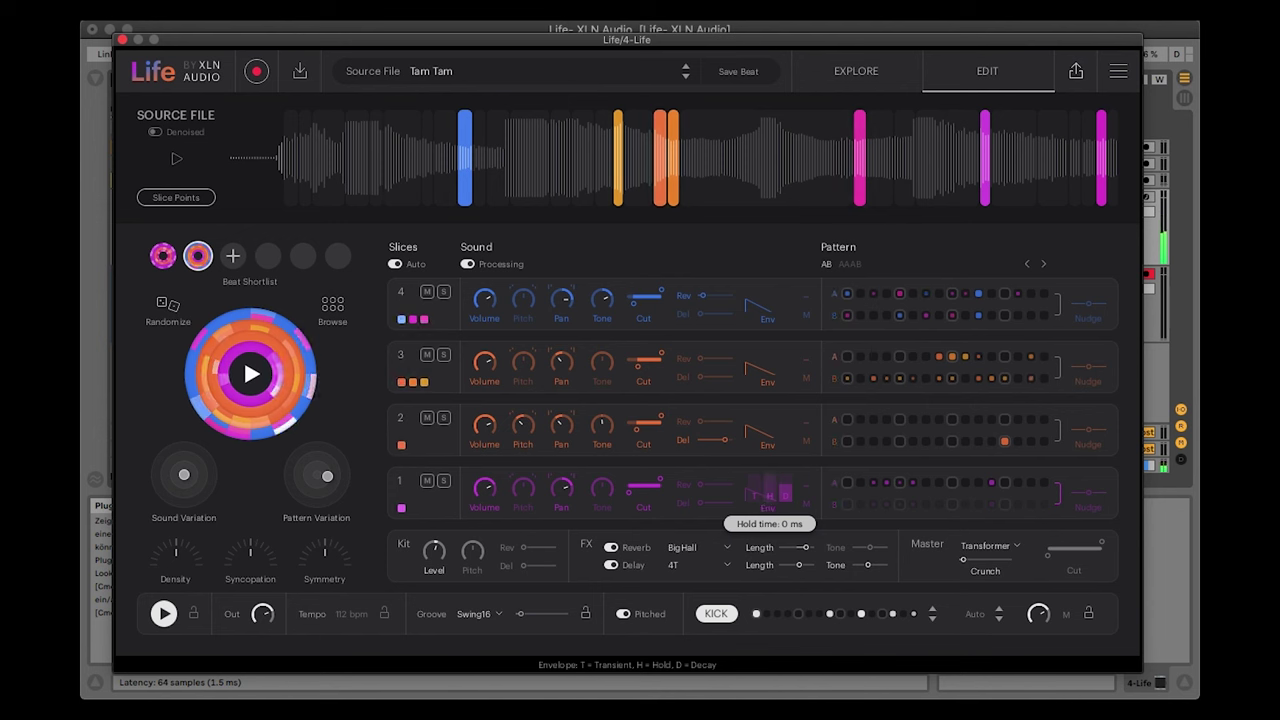
drag(769, 497, 769, 487)
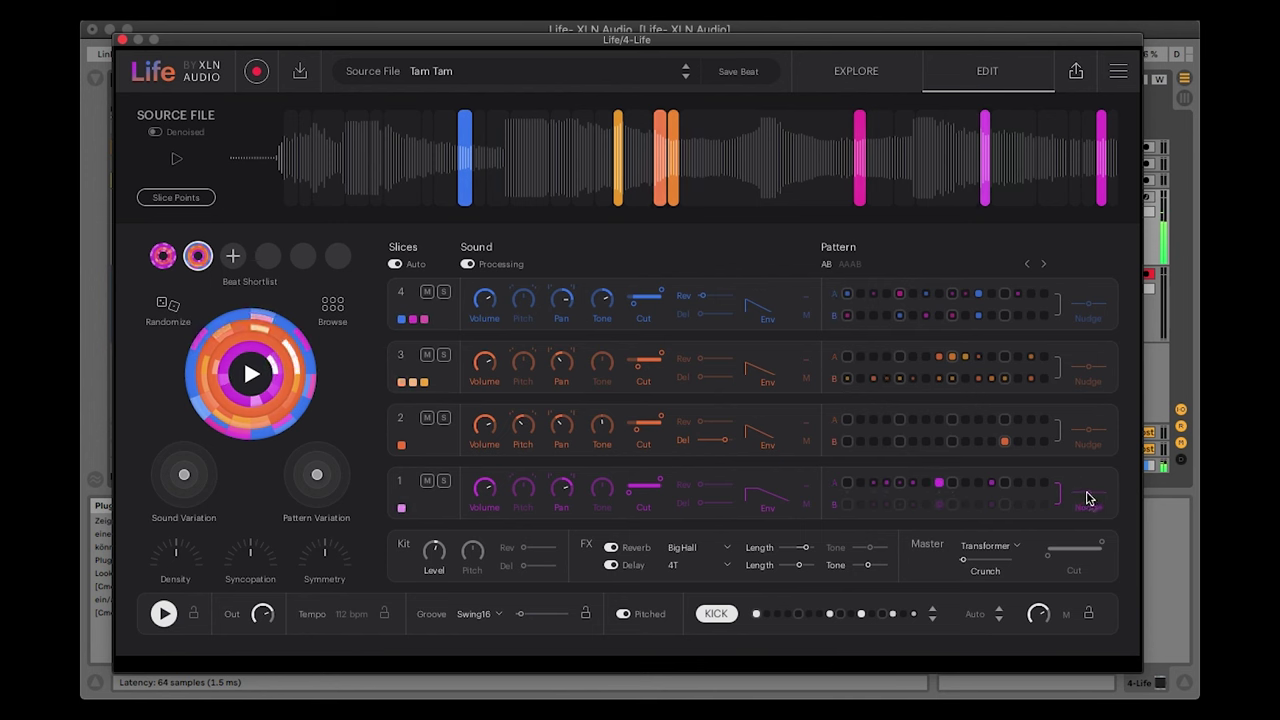
drag(1088, 497, 1096, 497)
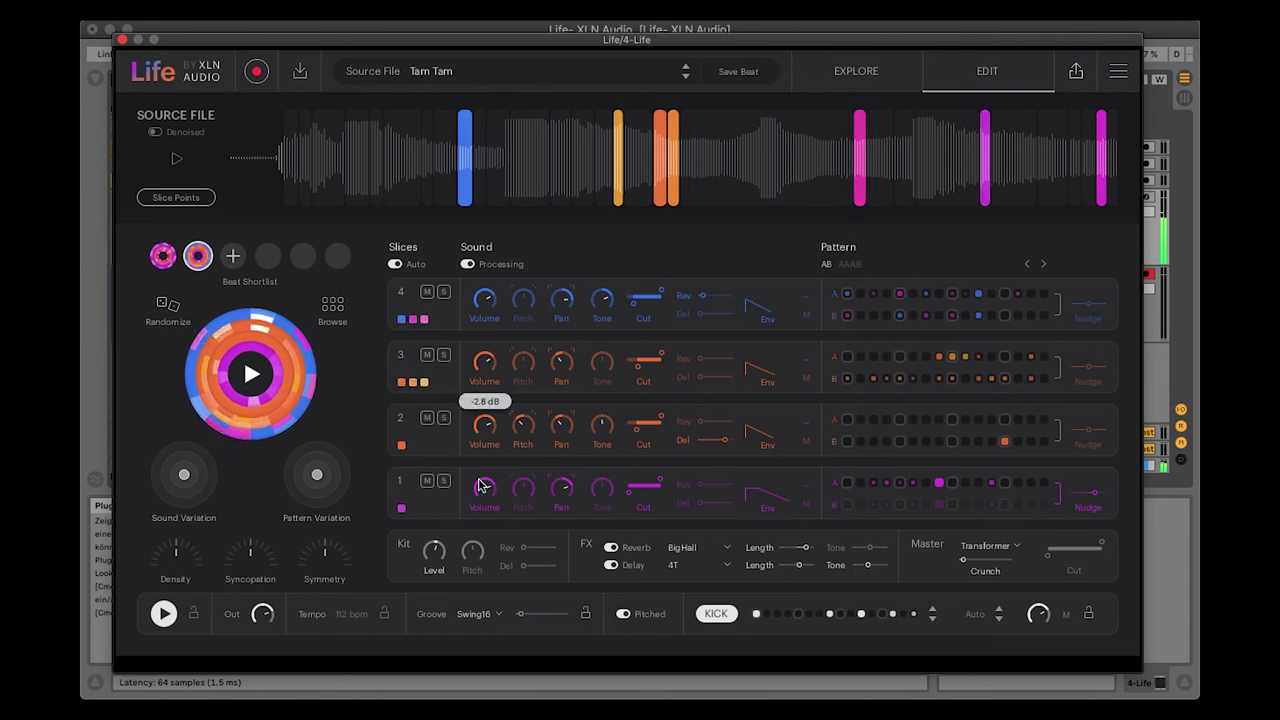
- Set lane 1's pitch to -3.0 st and lane 2's pitch to -2.0 st
drag(523, 487, 523, 492)
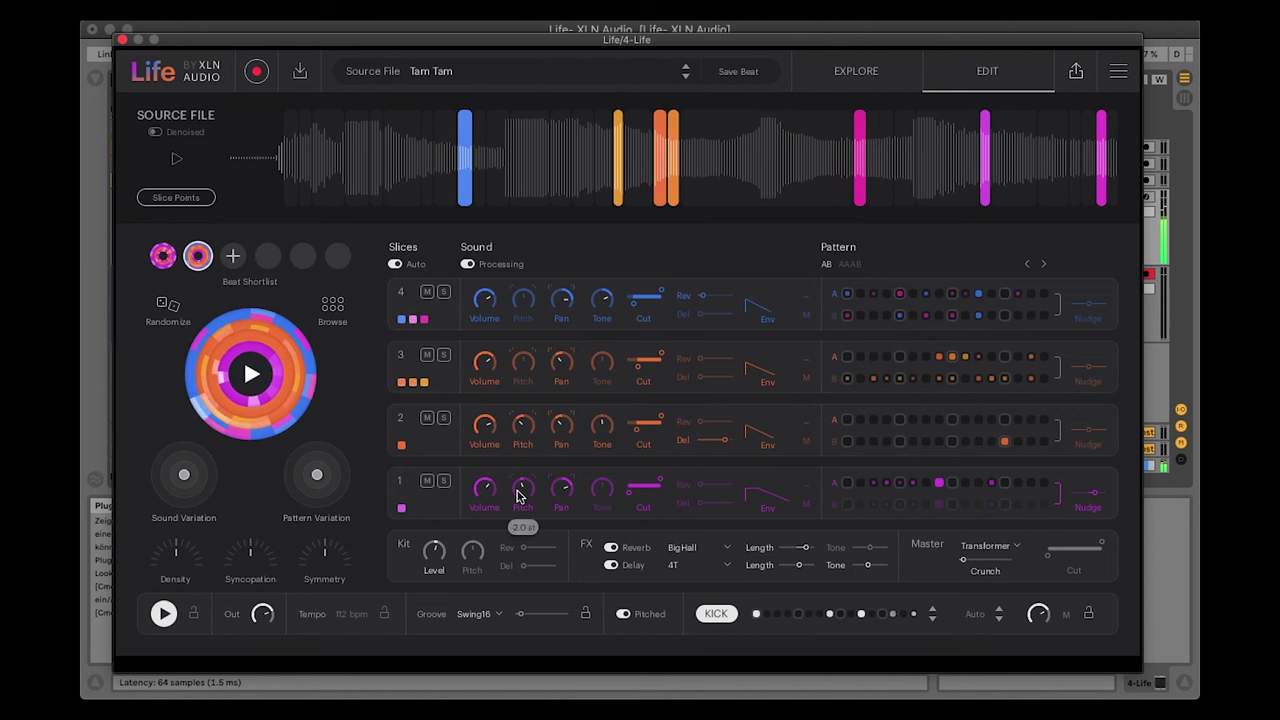
drag(520, 492, 520, 500)
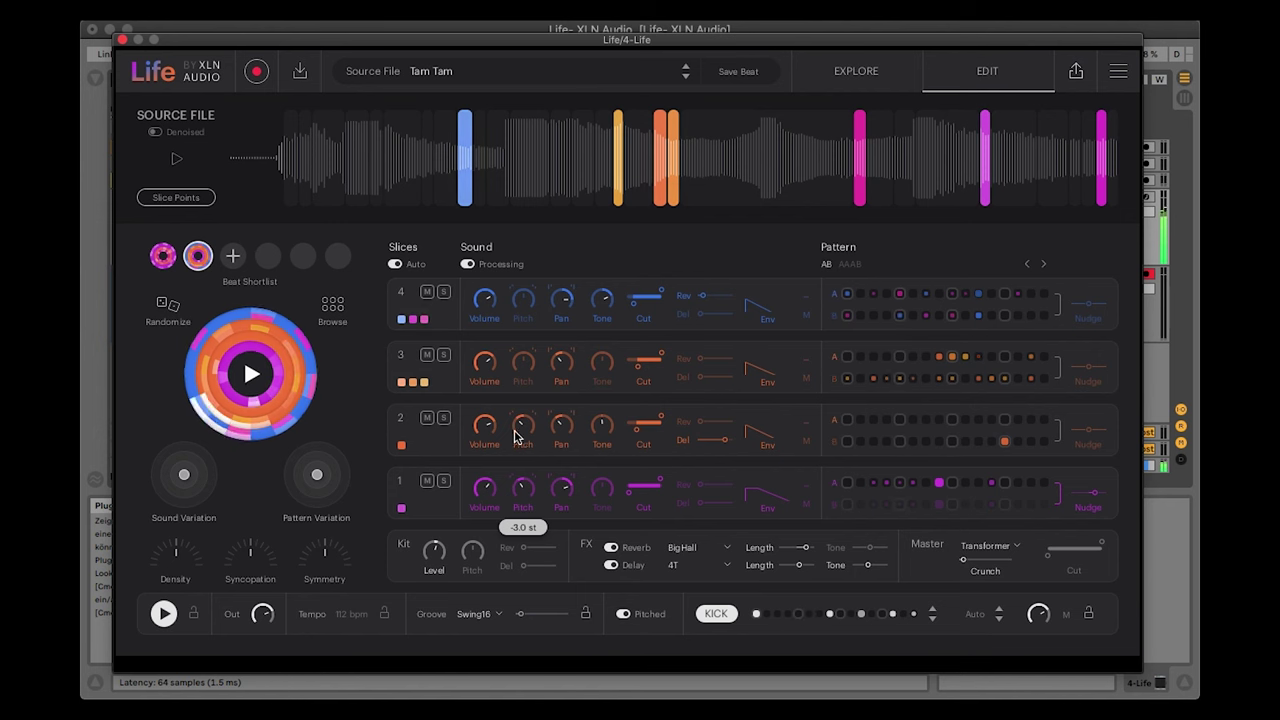
drag(519, 484, 519, 490)
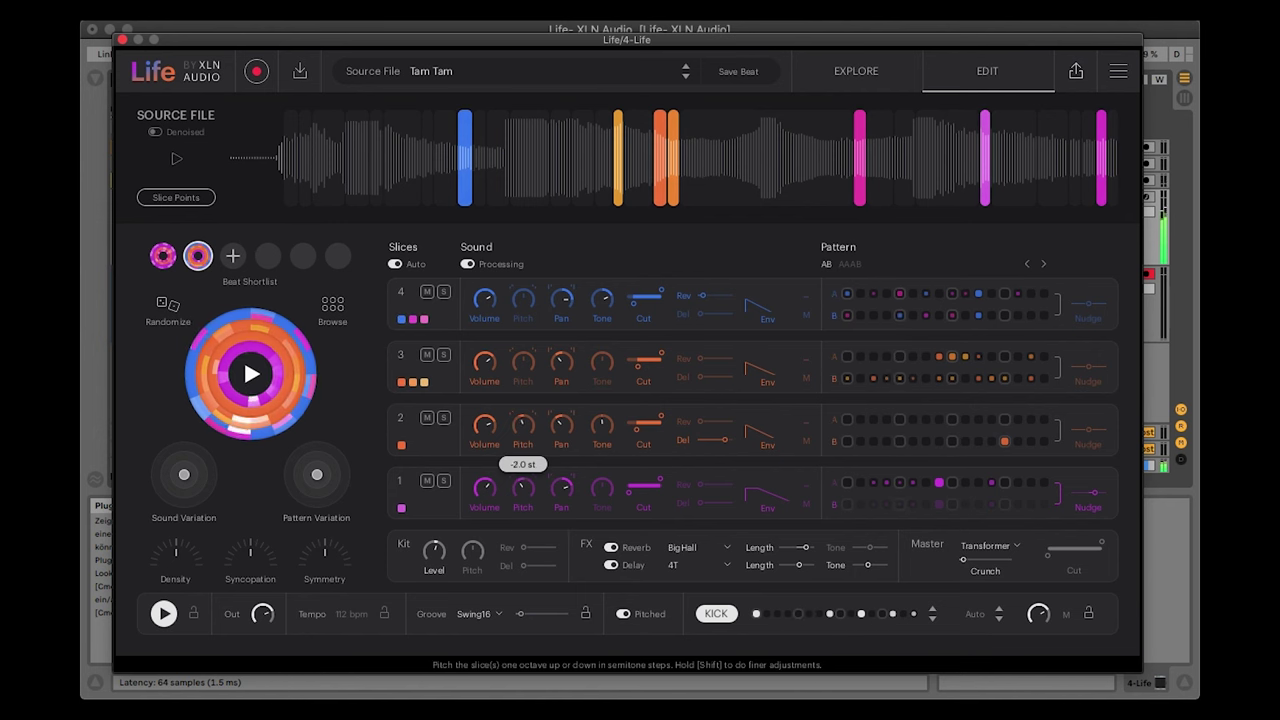
- Reset lane 2's pitch, shift its pan, set its tone to 8.1 dB and lower lane 3's tone
drag(524, 434, 602, 420)
double_click(562, 427)
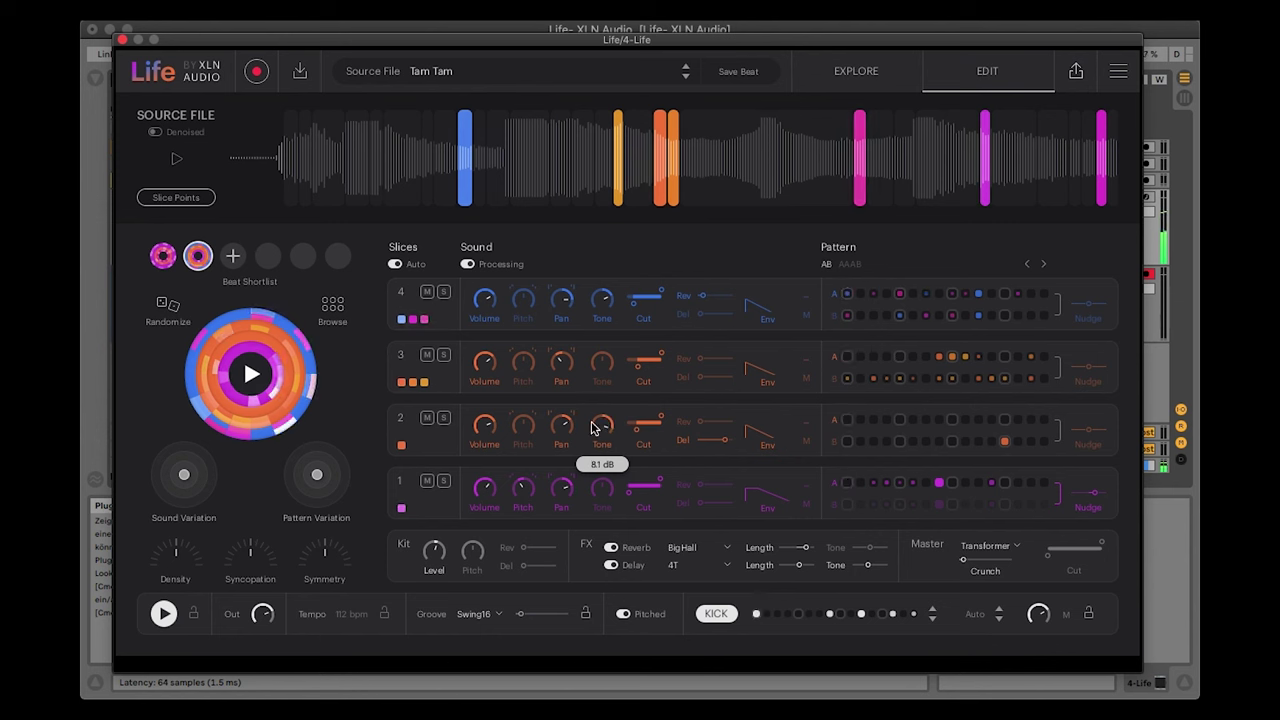
drag(601, 364, 601, 386)
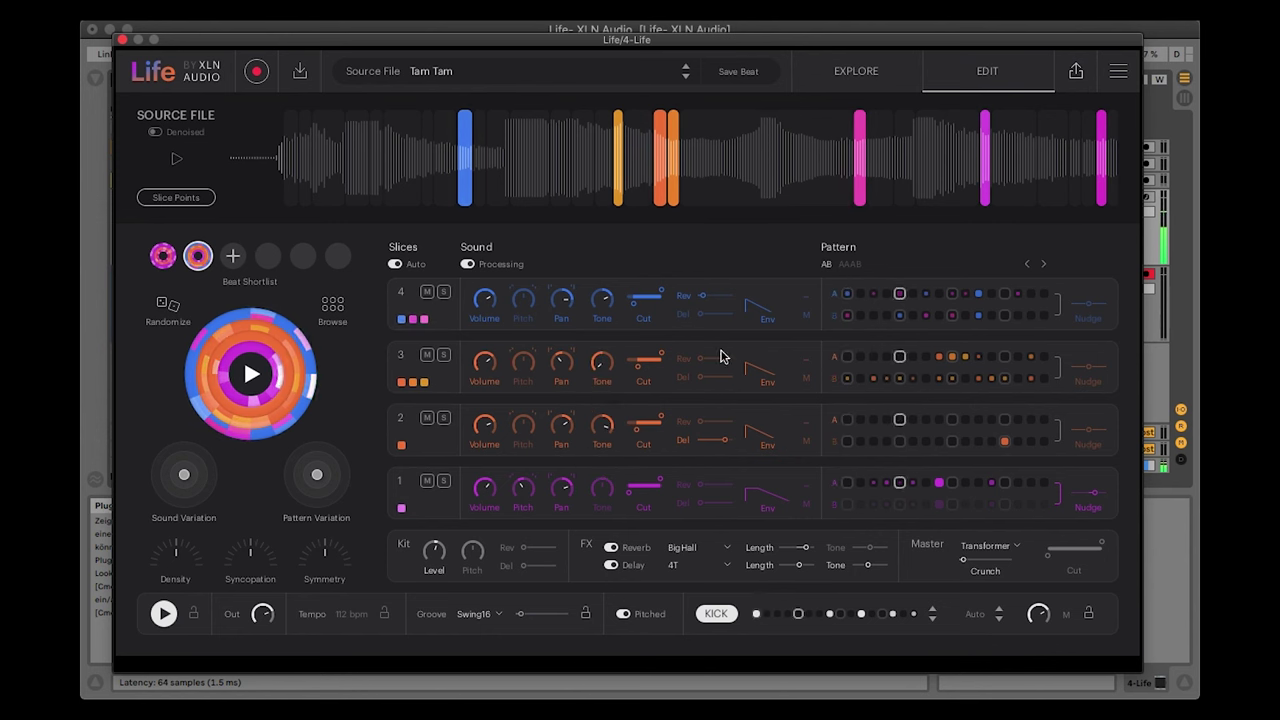
- Set the delay send to 100% on all four lanes and add some reverb send to lane 2
drag(700, 376, 712, 376)
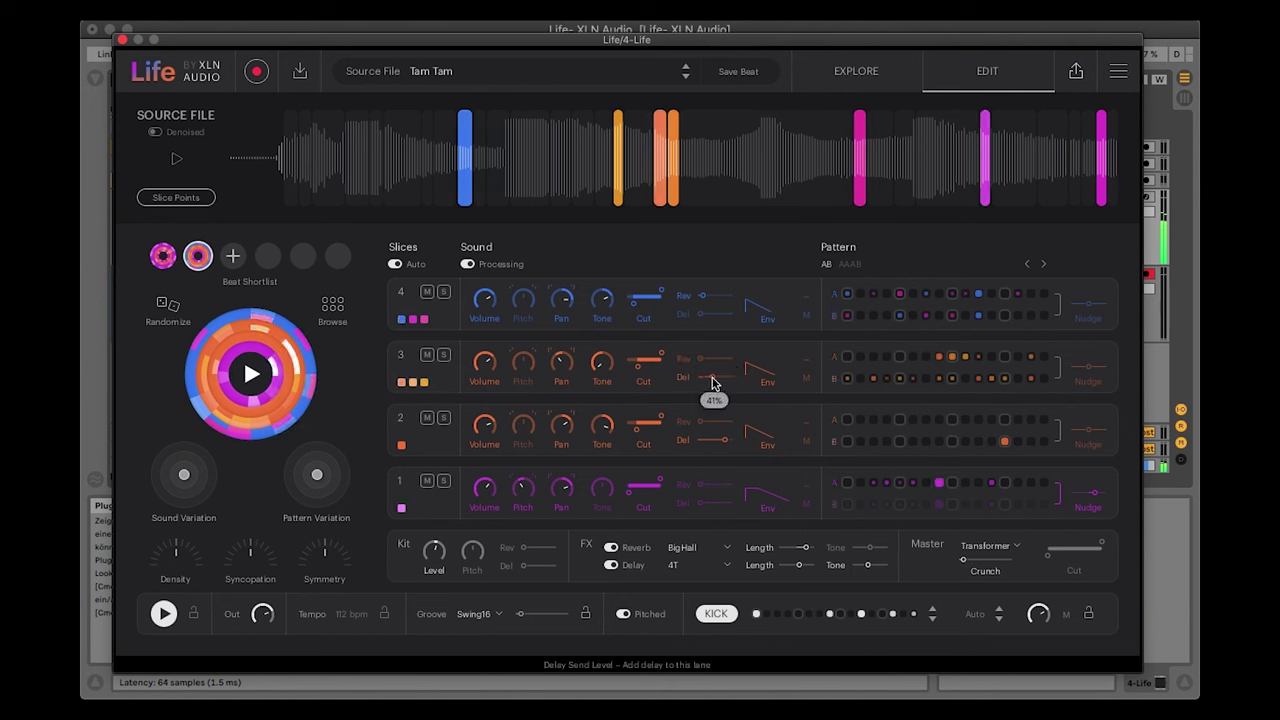
drag(700, 424, 711, 427)
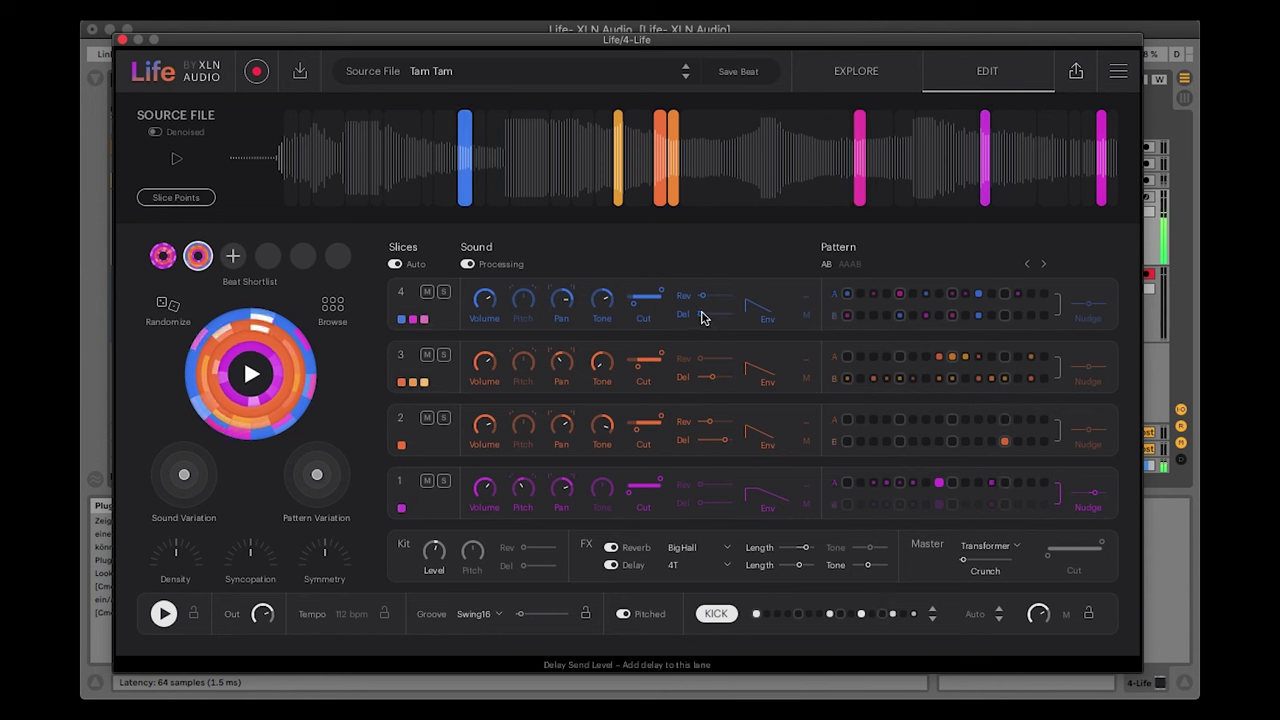
drag(703, 317, 729, 317)
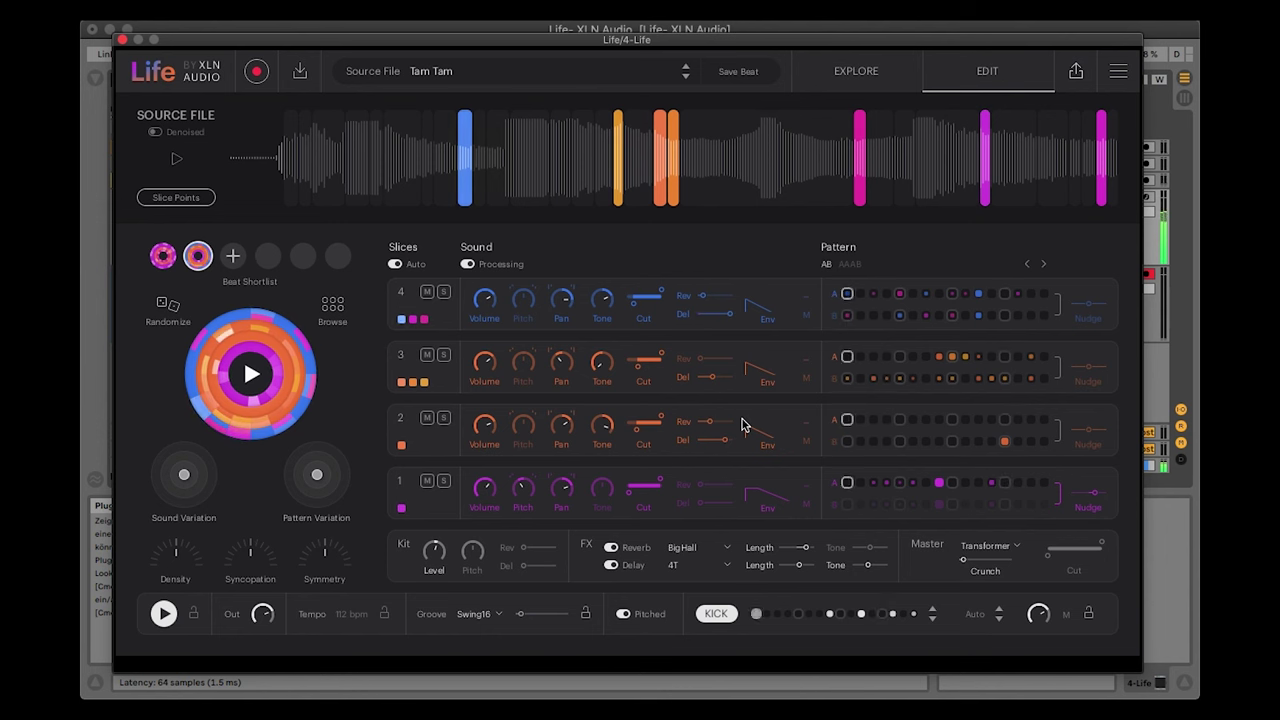
drag(712, 377, 730, 376)
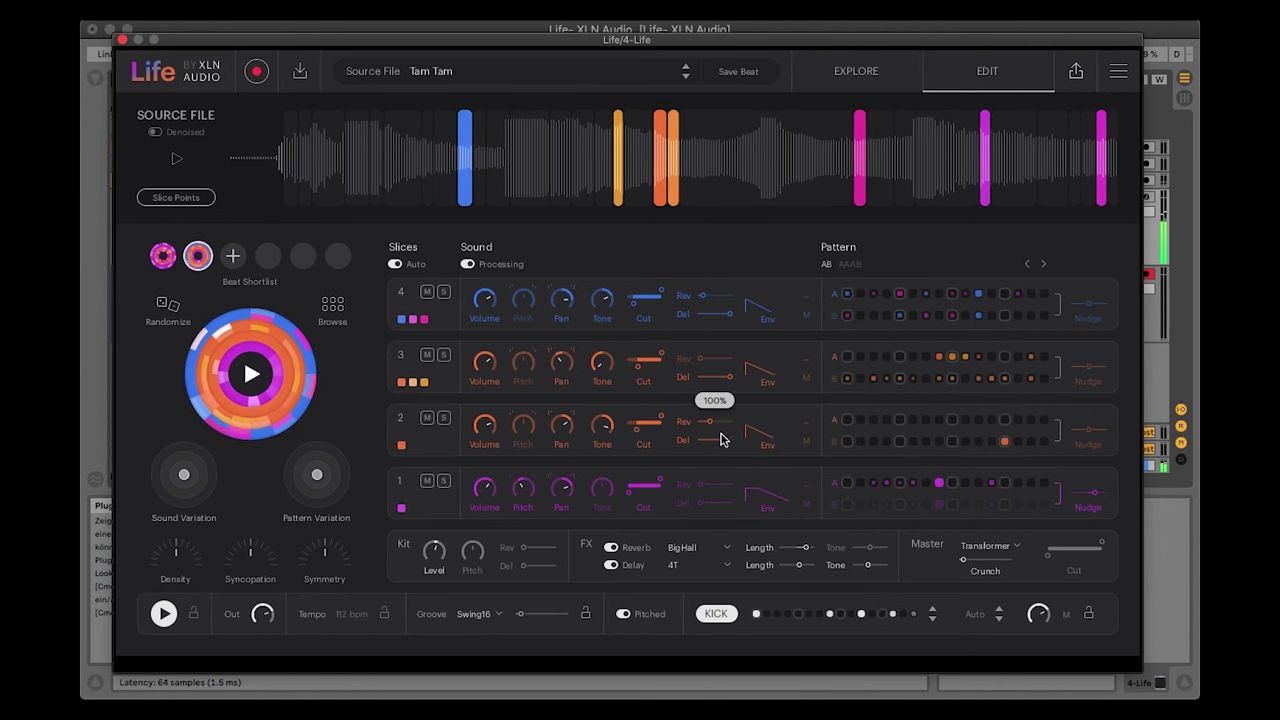
drag(721, 439, 731, 440)
drag(703, 503, 730, 503)
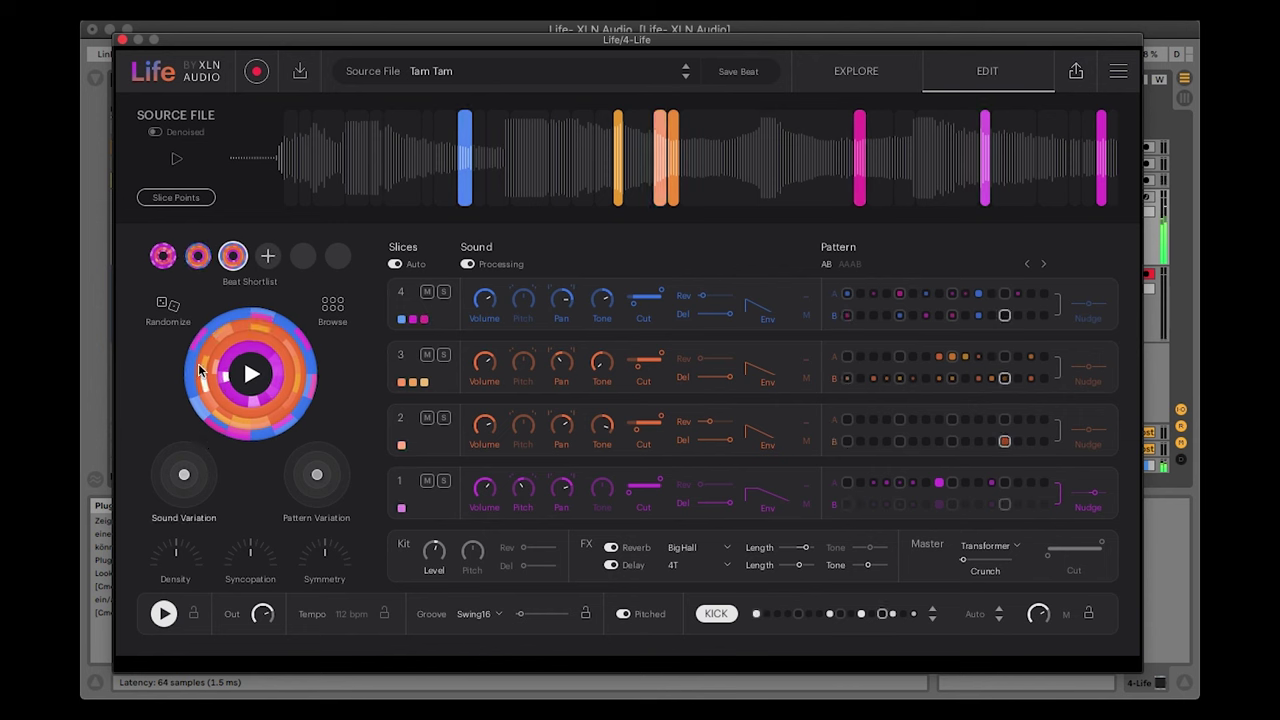
- Replace the third shortlisted beat with the purple and teal beat with a blue centre from the Beat Browser
click(350, 311)
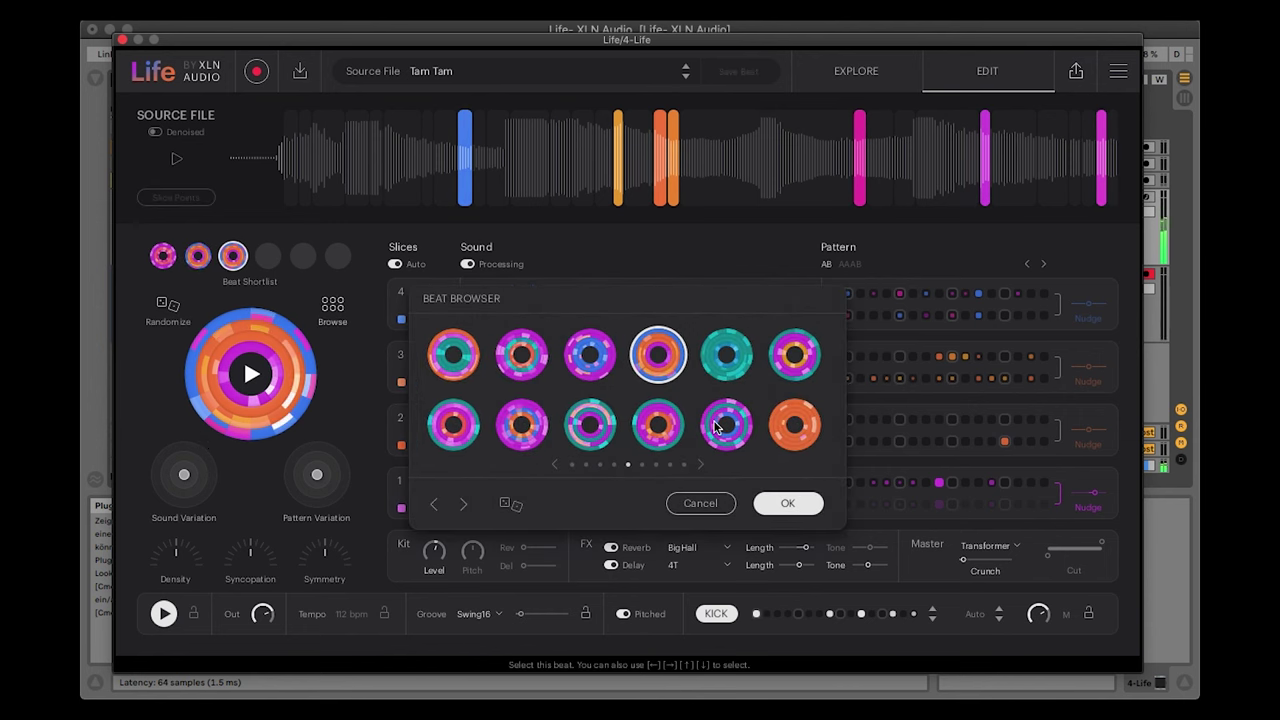
click(714, 426)
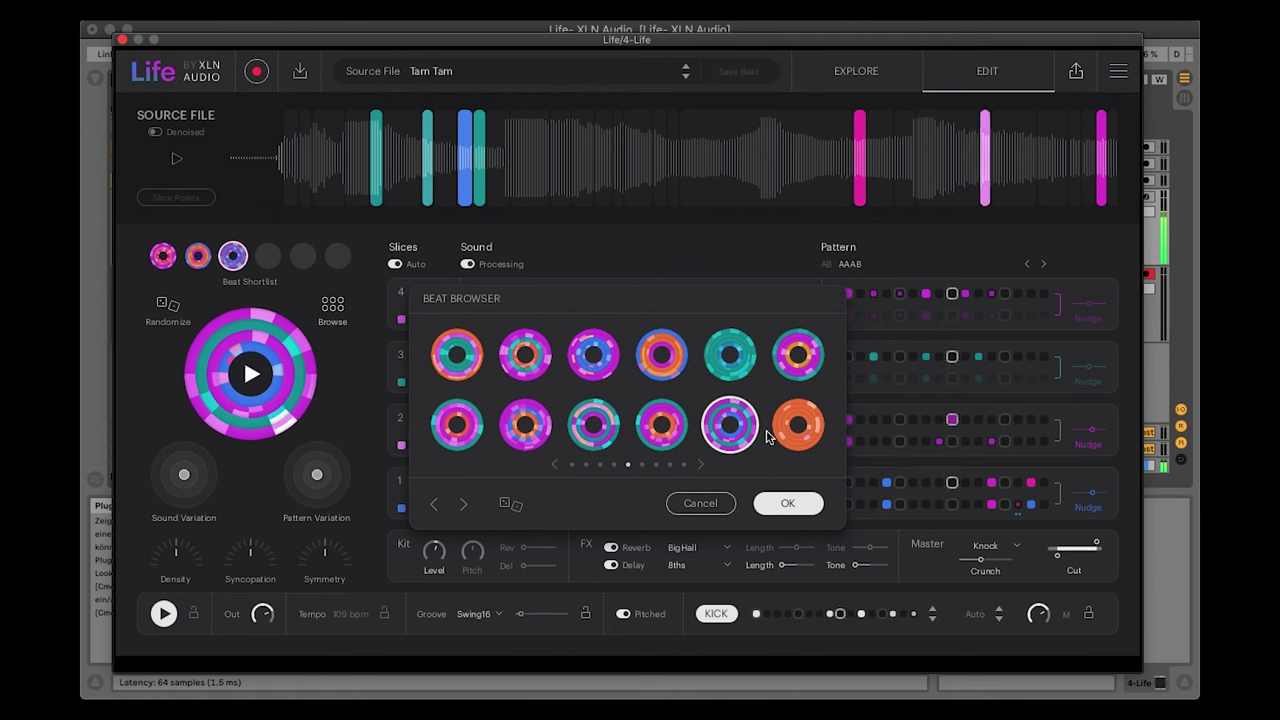
click(787, 505)
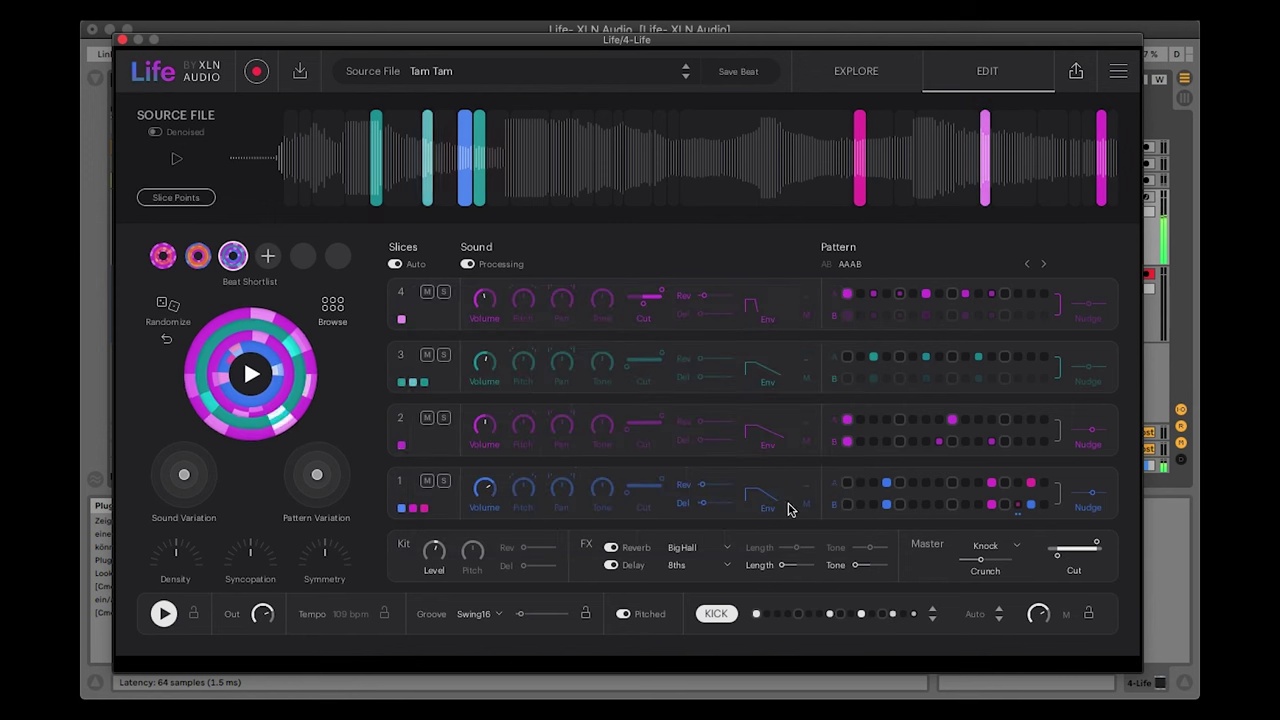
- Change the kick sample to Rave and set the kit level to 4.1 dB
click(998, 616)
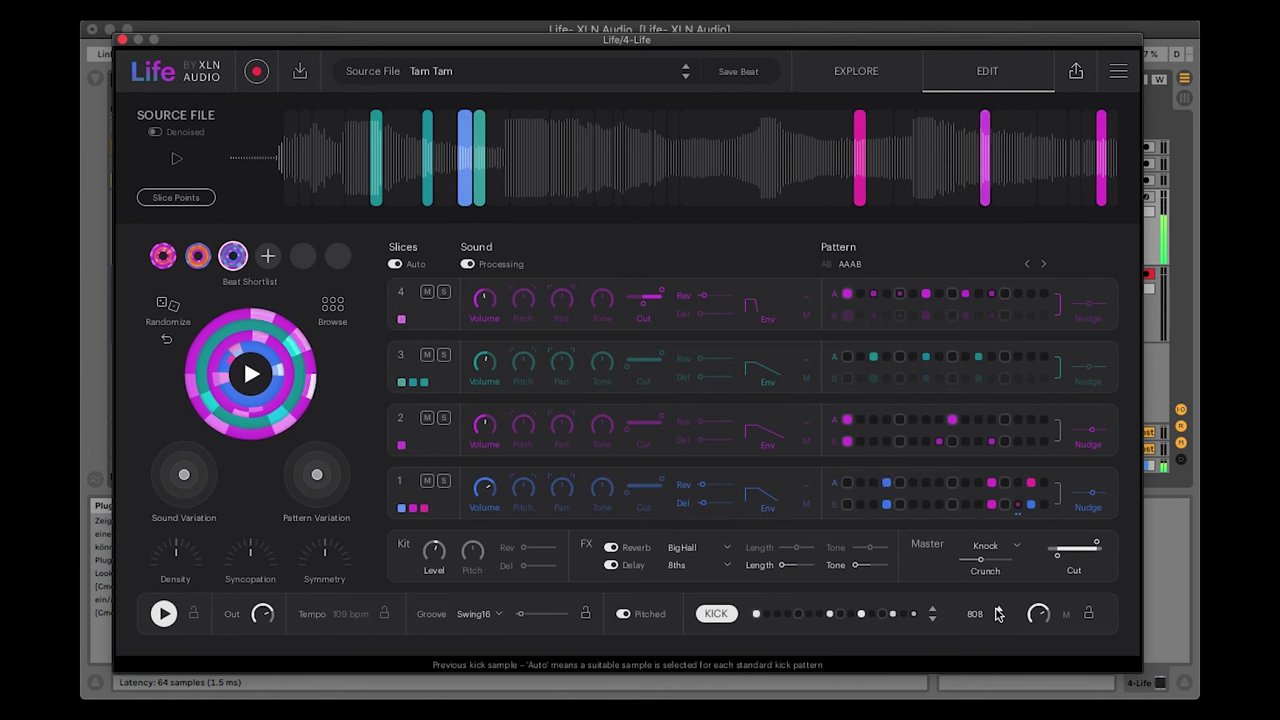
click(998, 616)
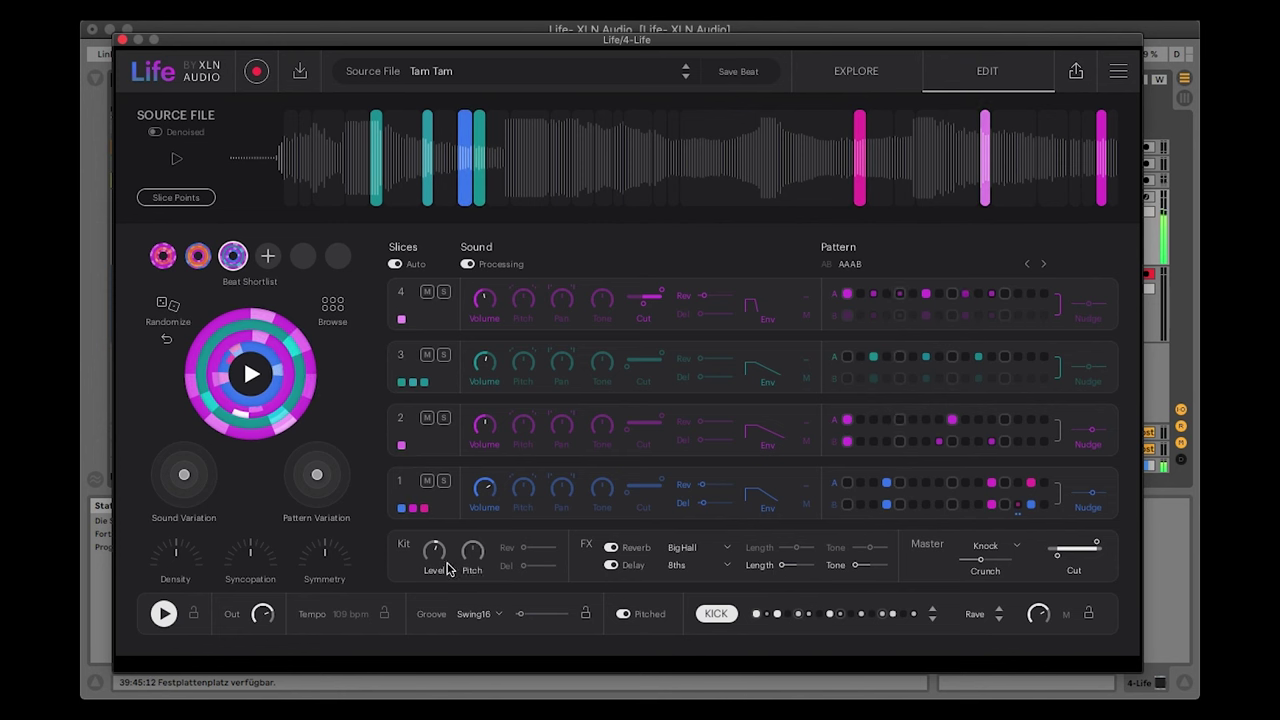
drag(435, 553, 435, 552)
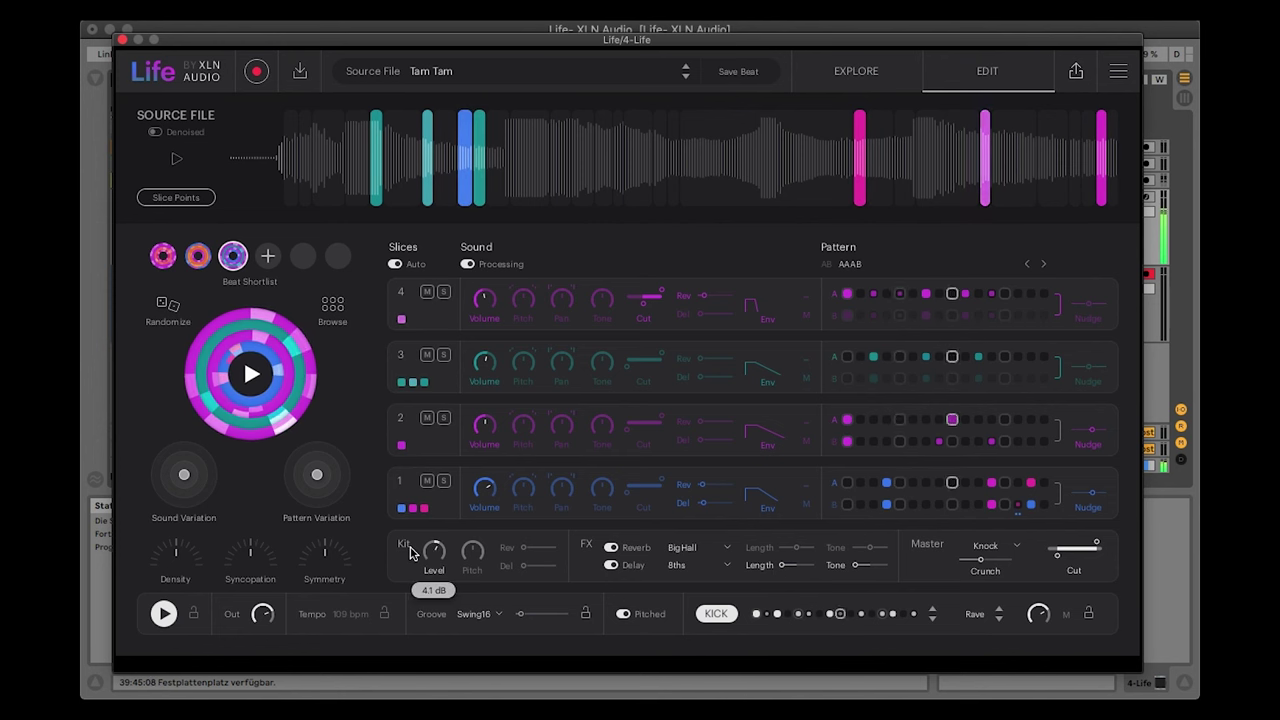
- Raise lane 2's volume slightly and increase the reverb sends on all four lanes, with 65% on lane 2 and 46% on lane 4
drag(479, 440, 477, 433)
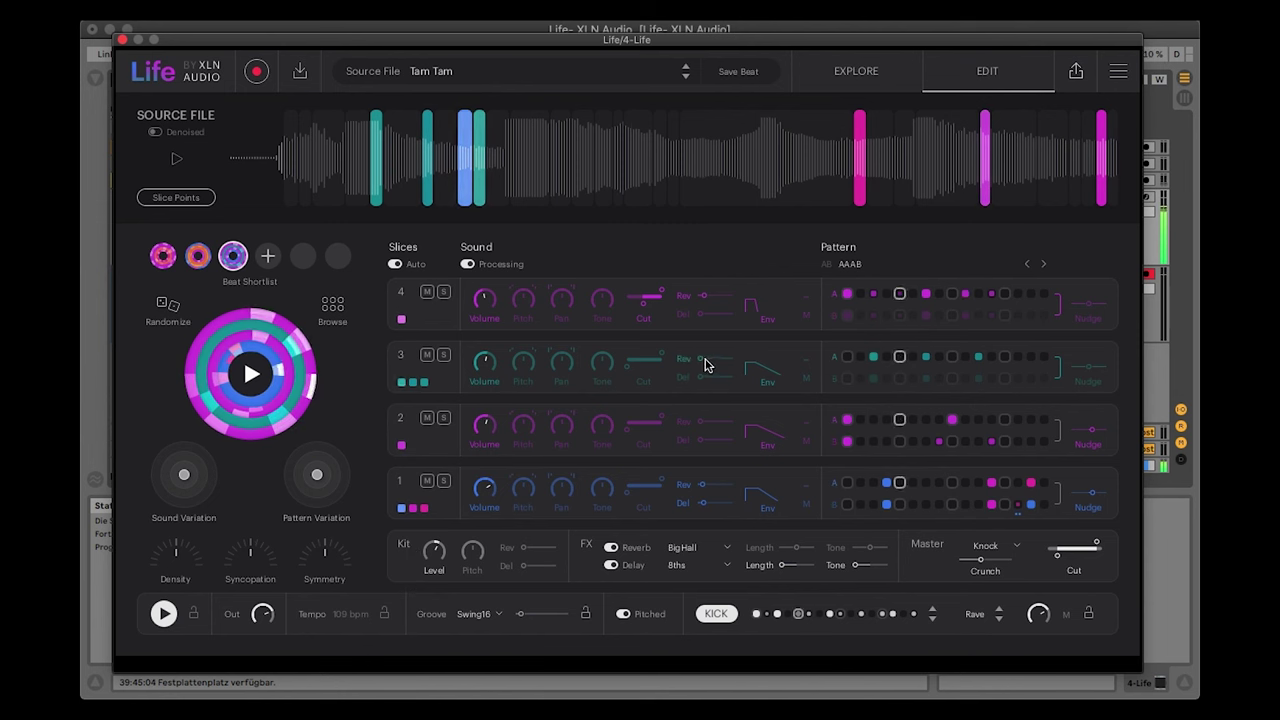
drag(702, 360, 726, 359)
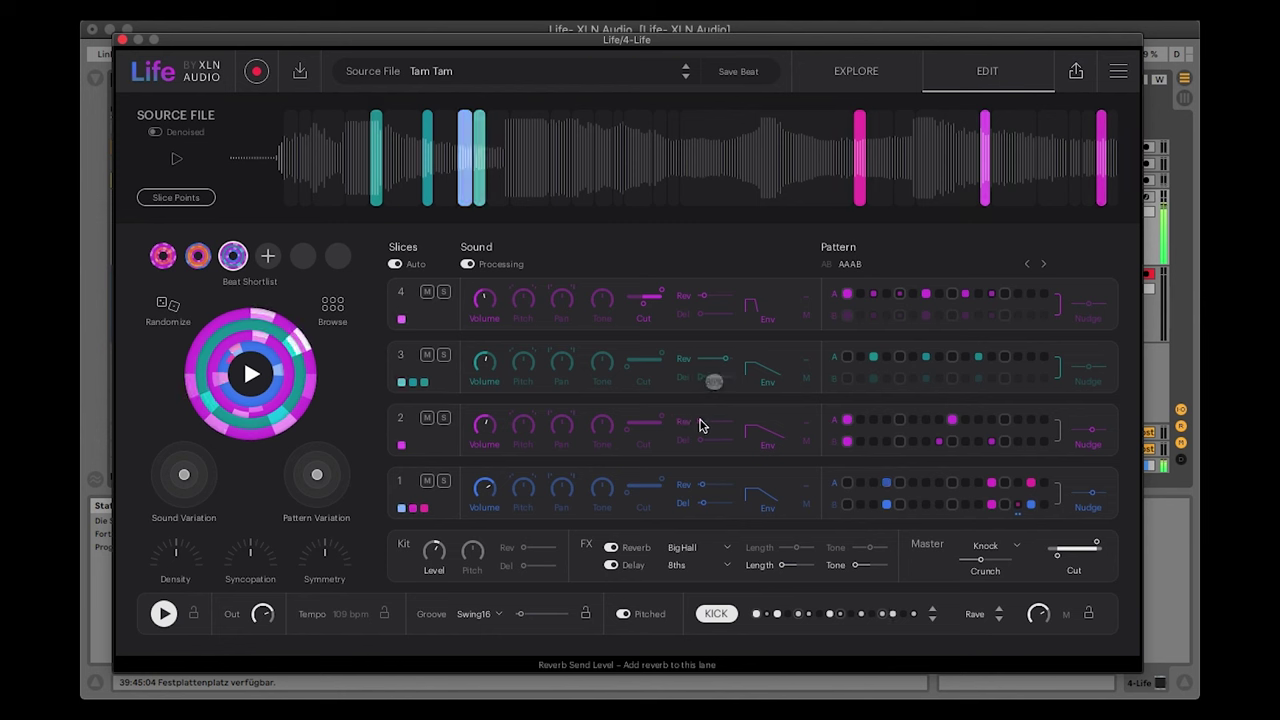
drag(700, 426, 711, 422)
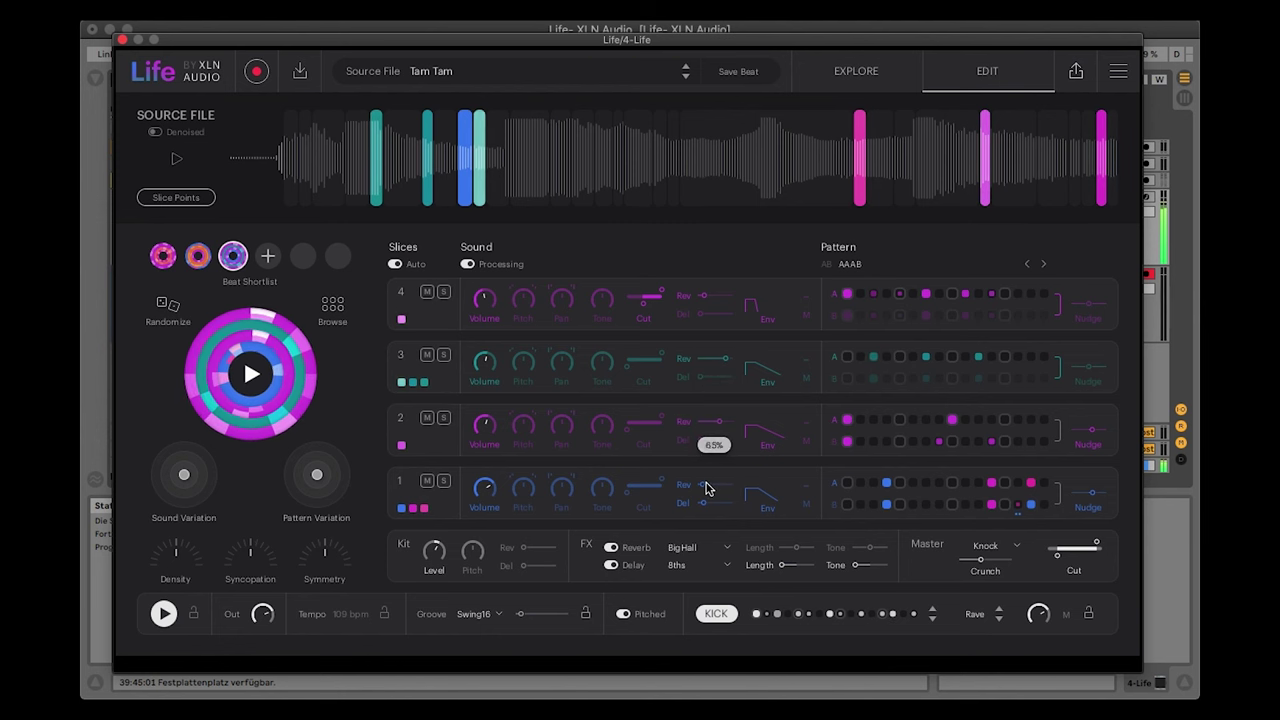
drag(702, 484, 717, 484)
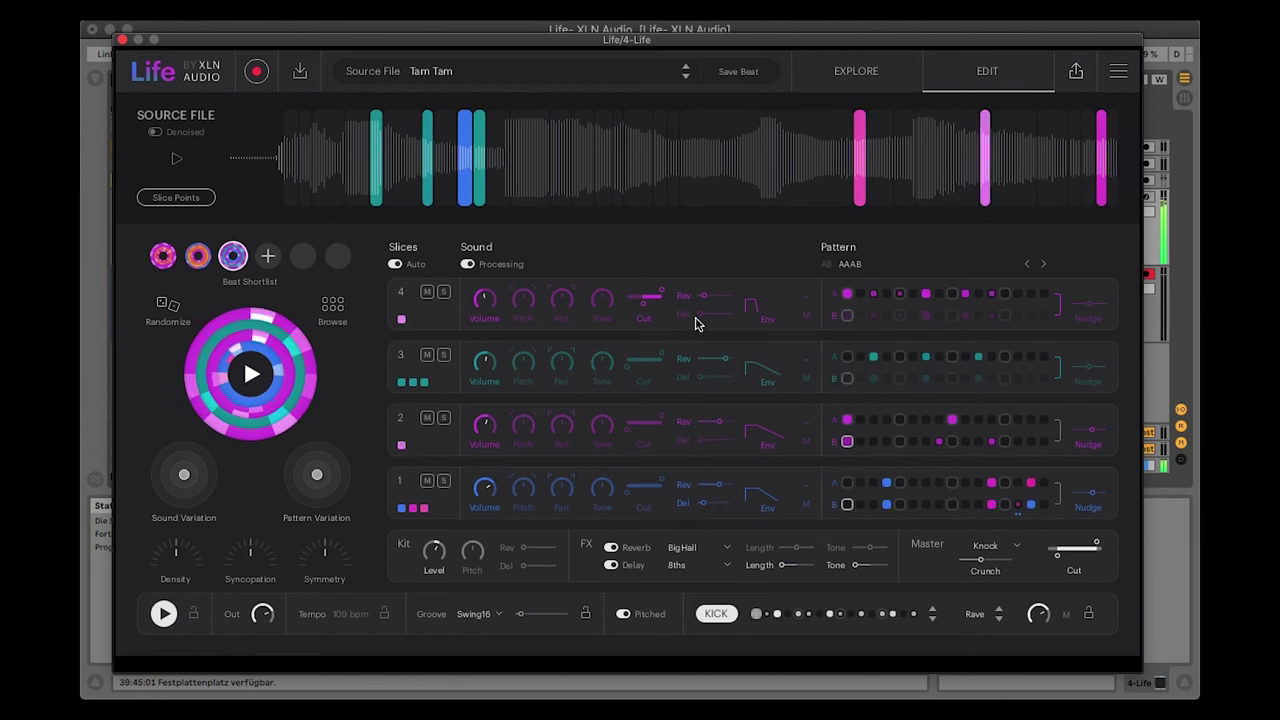
drag(706, 297, 713, 295)
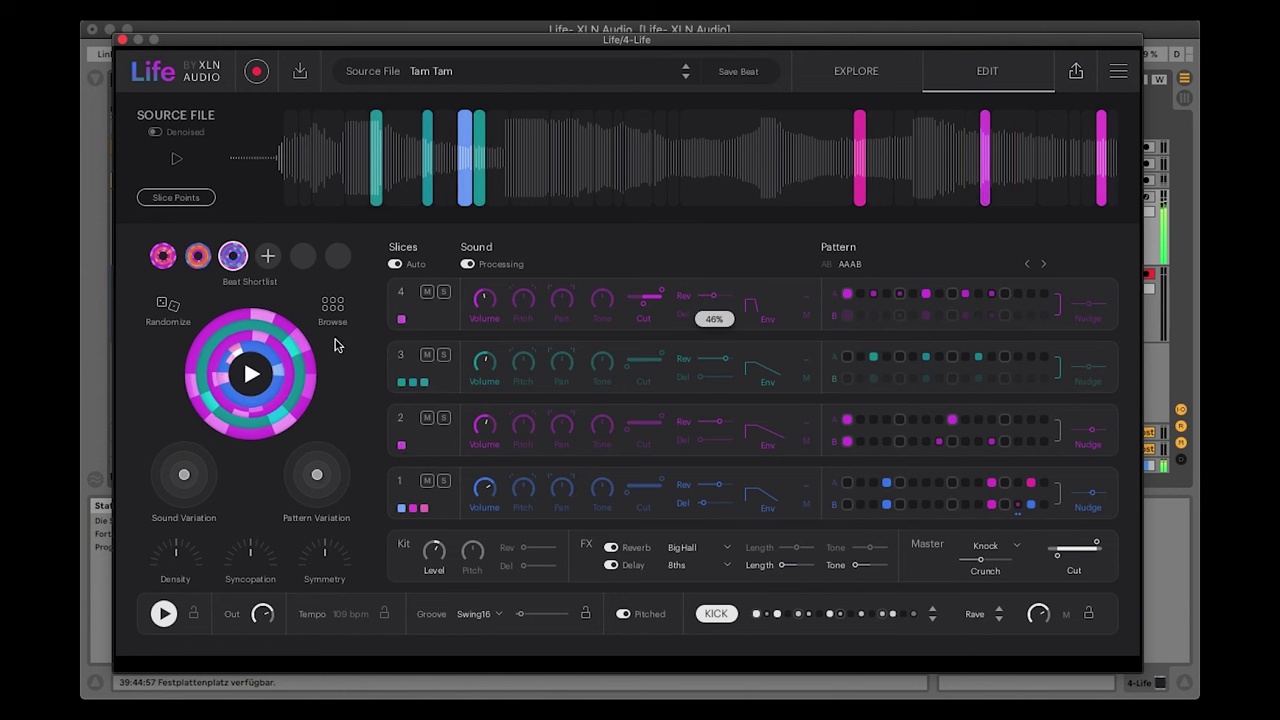
- Vary the beat's sound and pattern, using slightly higher density, -8% syncopation and lower symmetry
drag(184, 474, 167, 470)
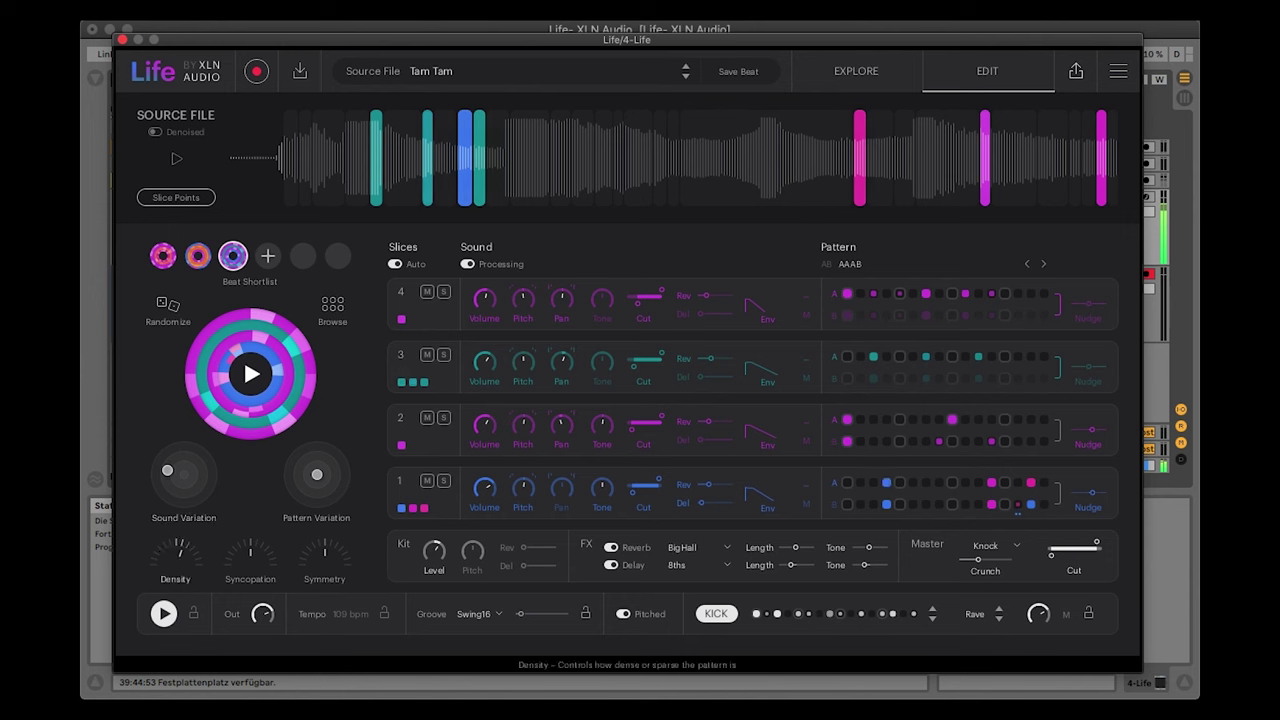
drag(162, 539, 162, 536)
drag(232, 558, 233, 563)
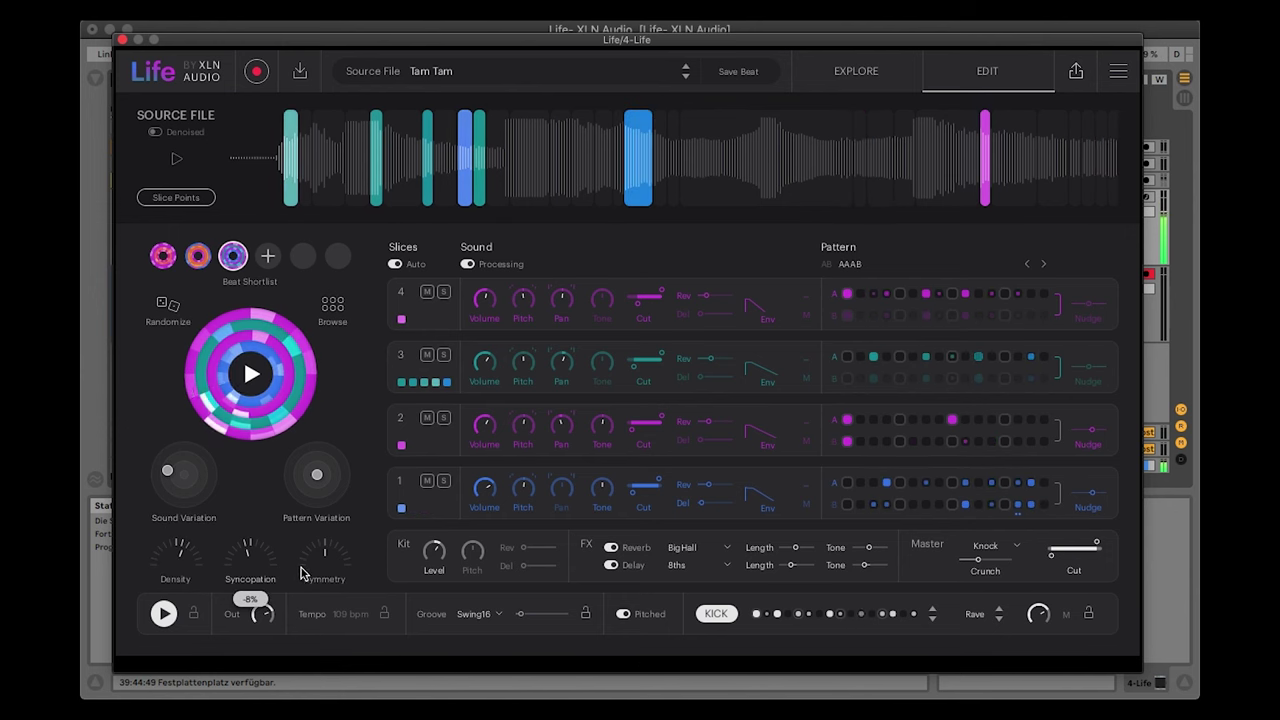
drag(322, 550, 322, 562)
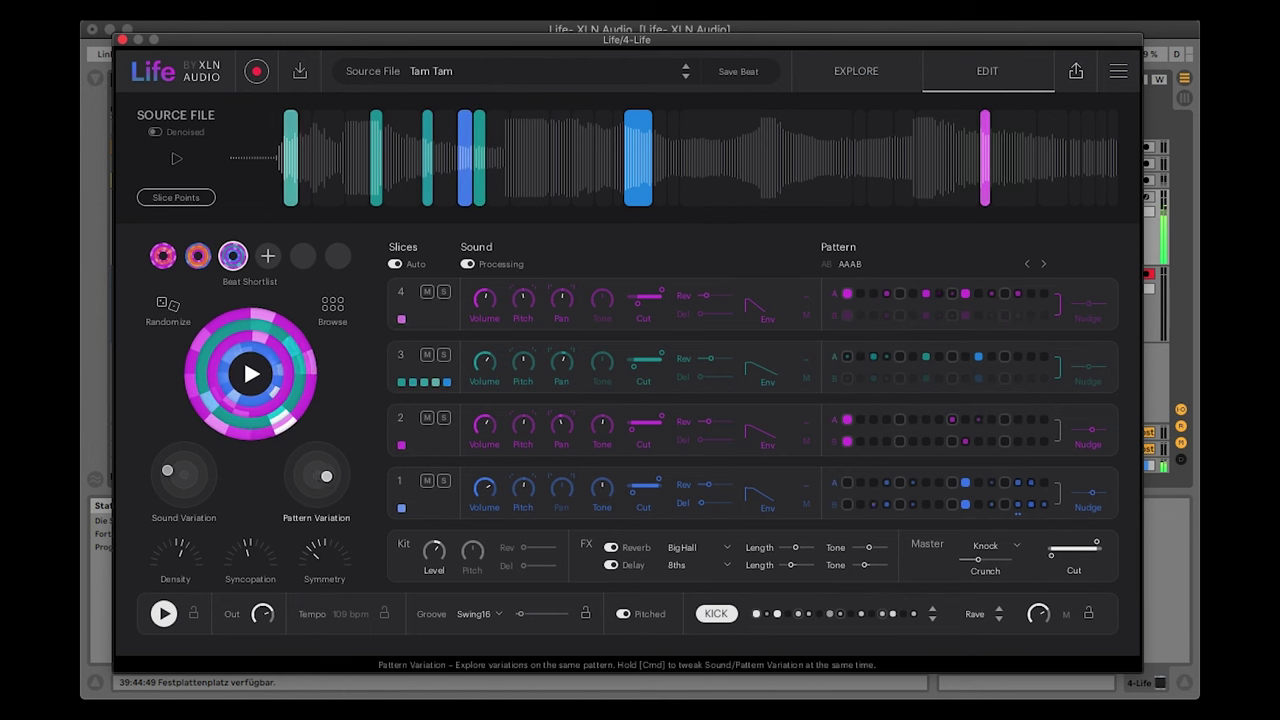
drag(326, 476, 333, 485)
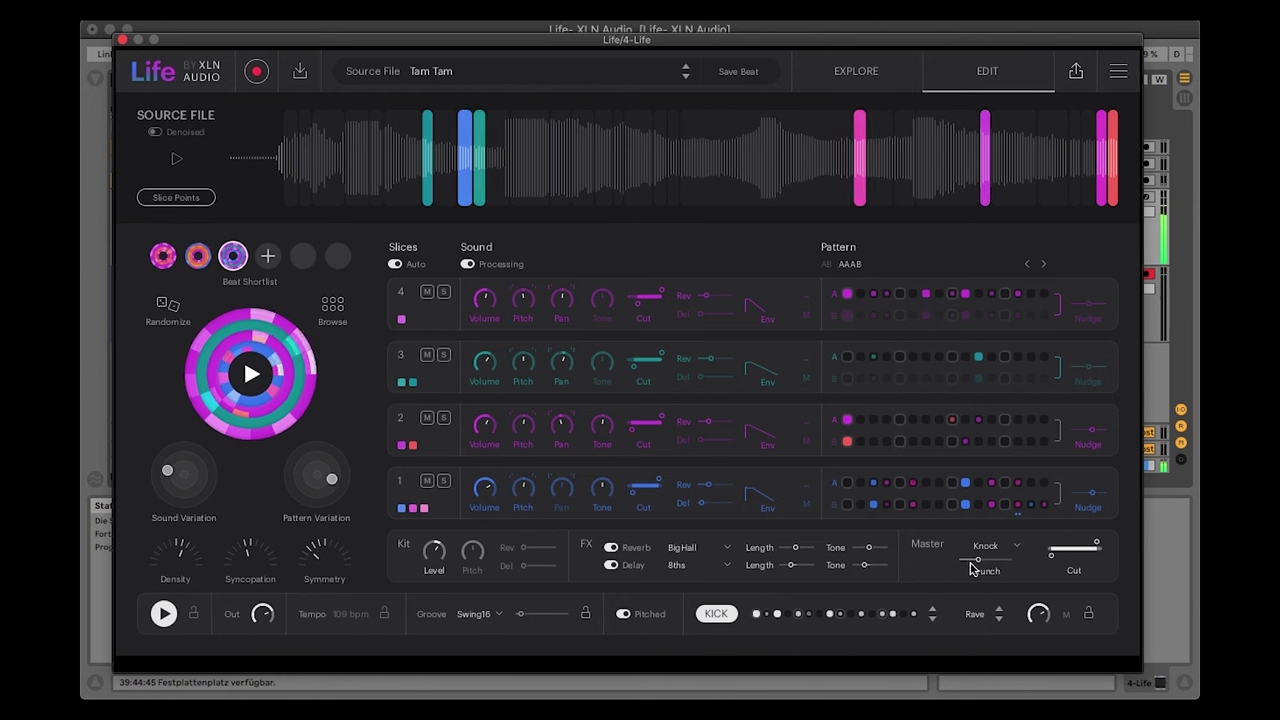
- Set the master crunch to 28%, switch the master effect to More 808, and raise the kit reverb and delay sends to 100%
drag(972, 568, 991, 568)
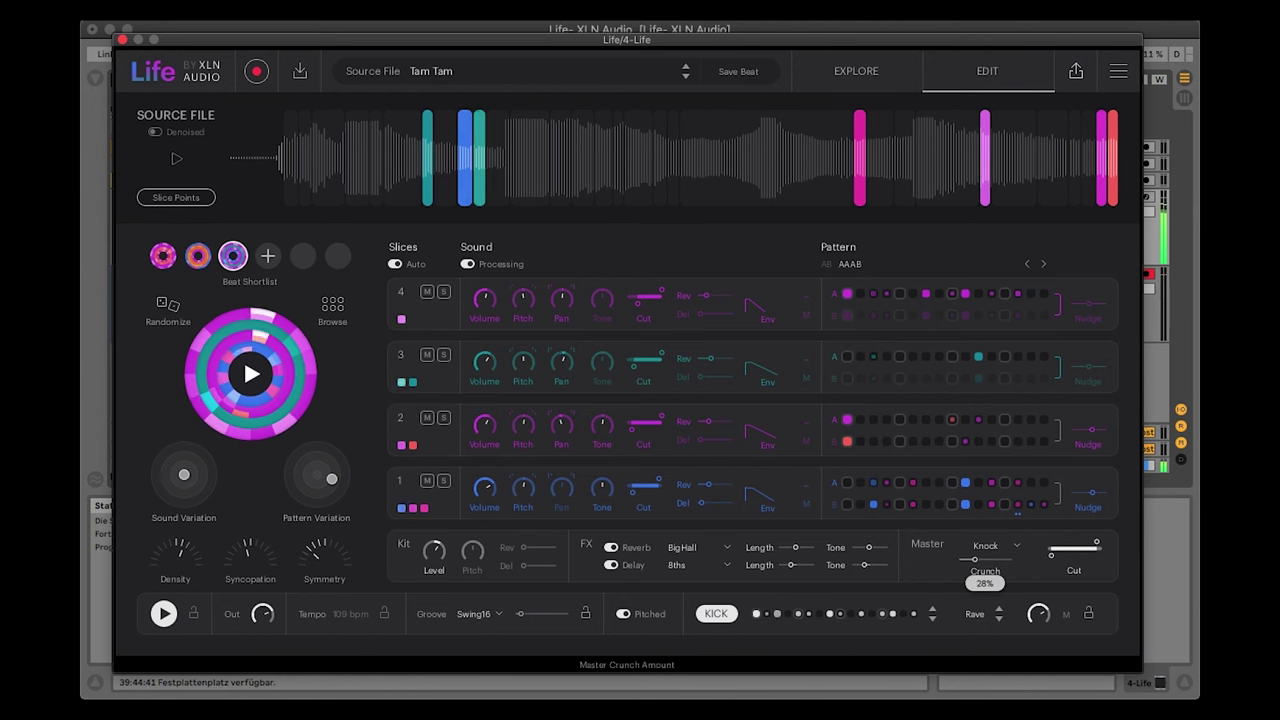
click(1016, 546)
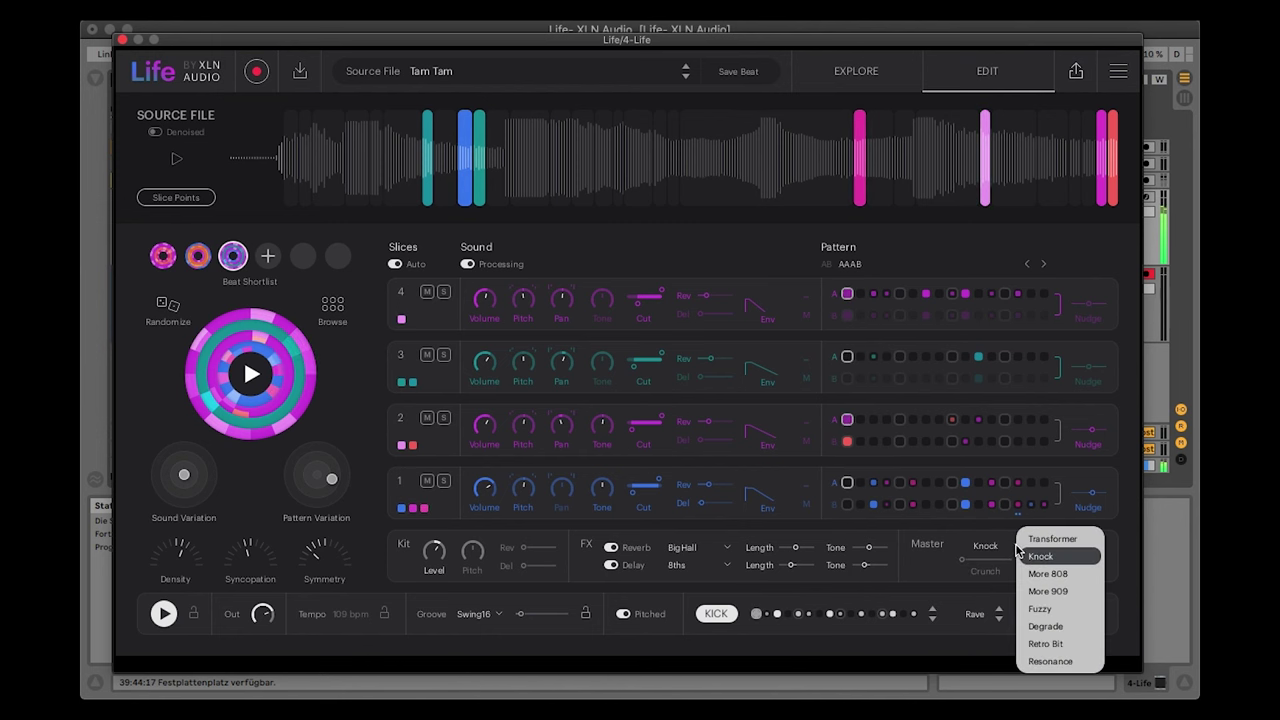
click(1046, 573)
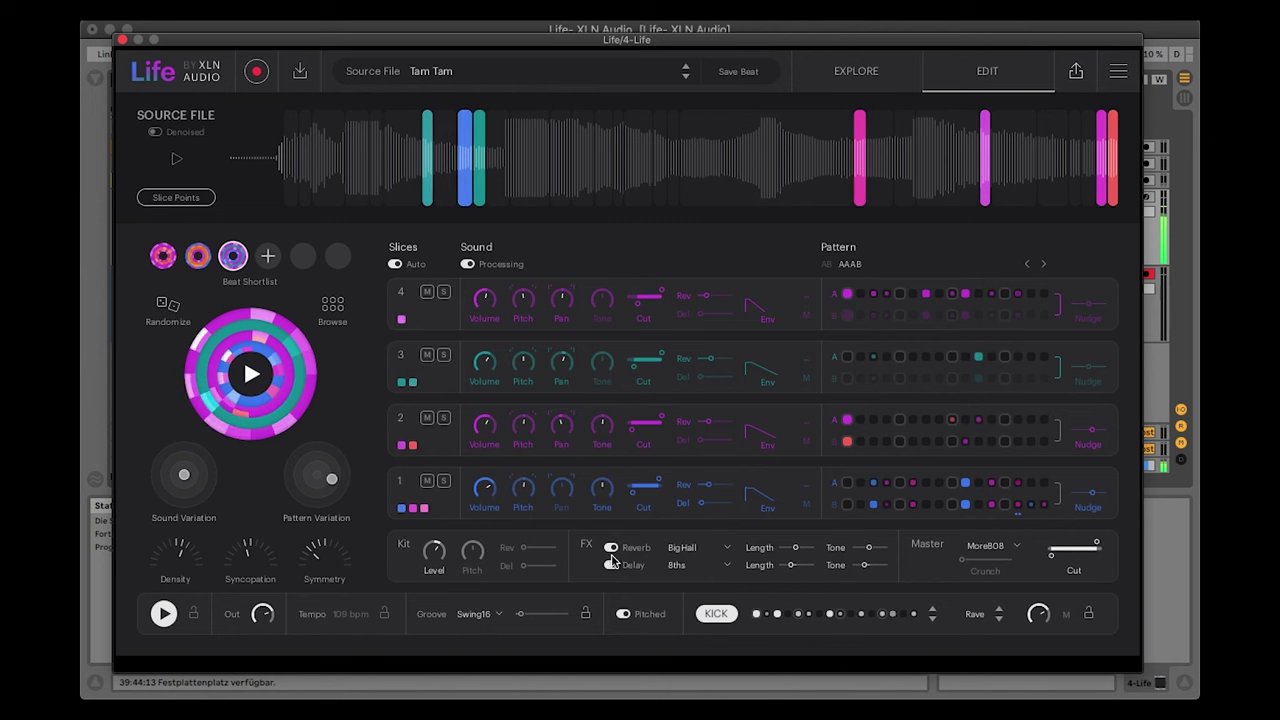
drag(525, 551, 552, 565)
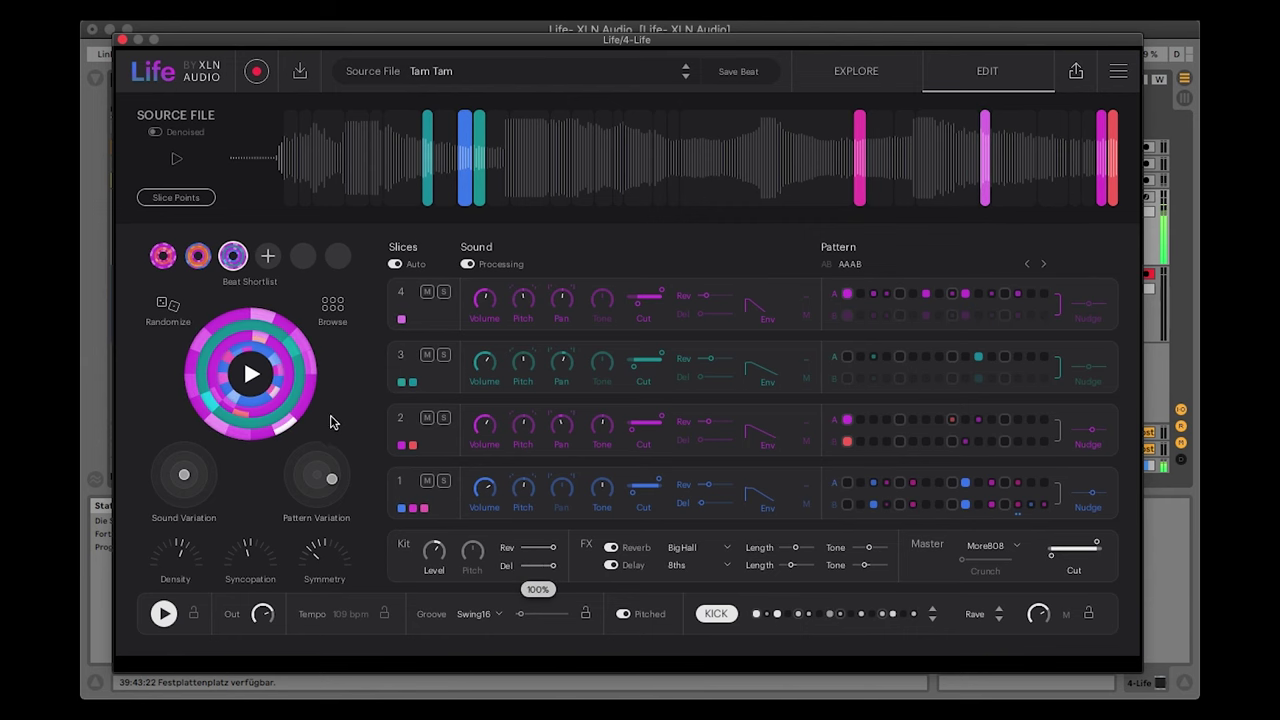
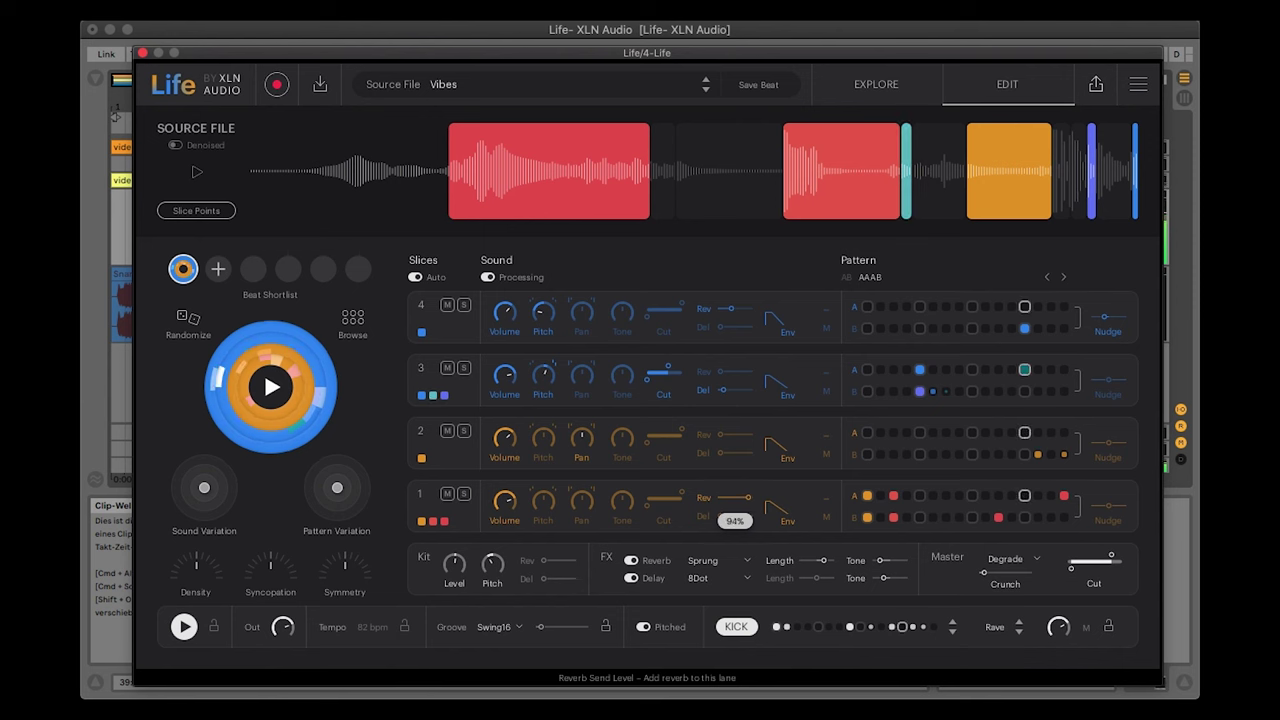
- Try a 94% reverb send and a 59% delay send on lane 1 of the Vibes beat
mouse_move(748, 497)
mouse_down()
mouse_move(720, 497)
mouse_move(731, 516)
mouse_up()
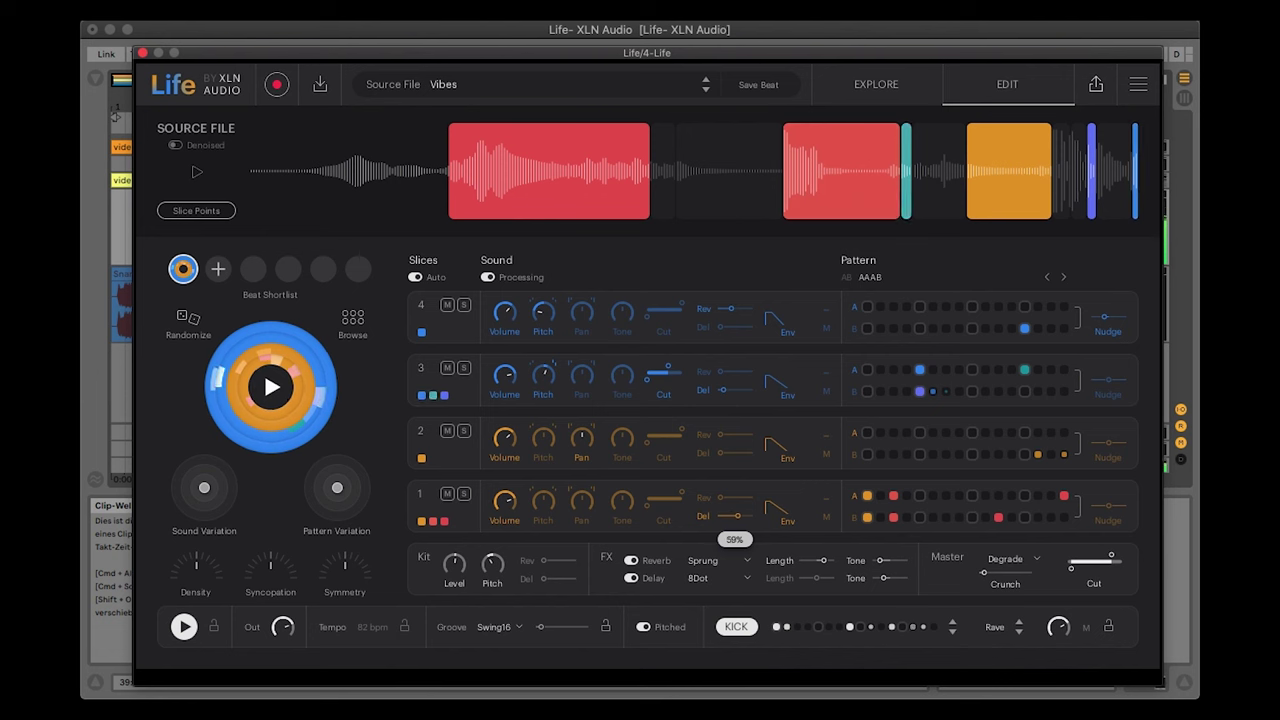
drag(720, 497, 720, 497)
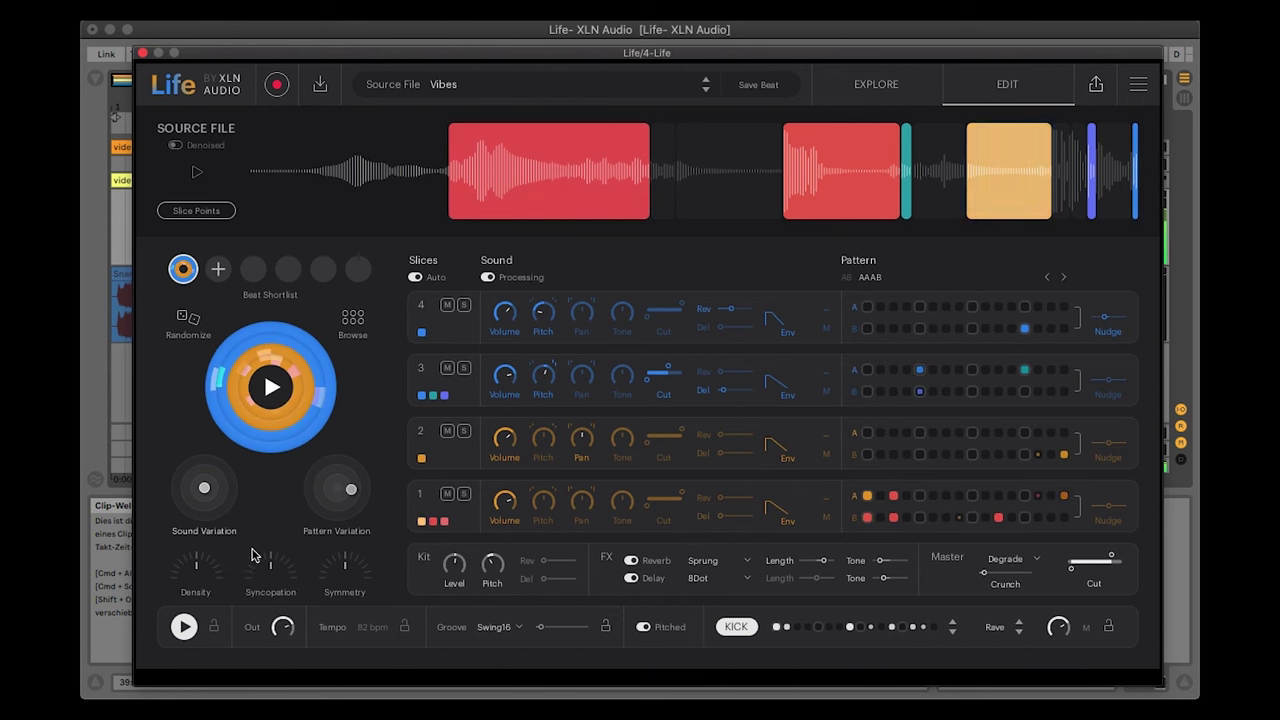
- Raise the Vibes beat's syncopation and shift its sound variation
drag(271, 567, 271, 553)
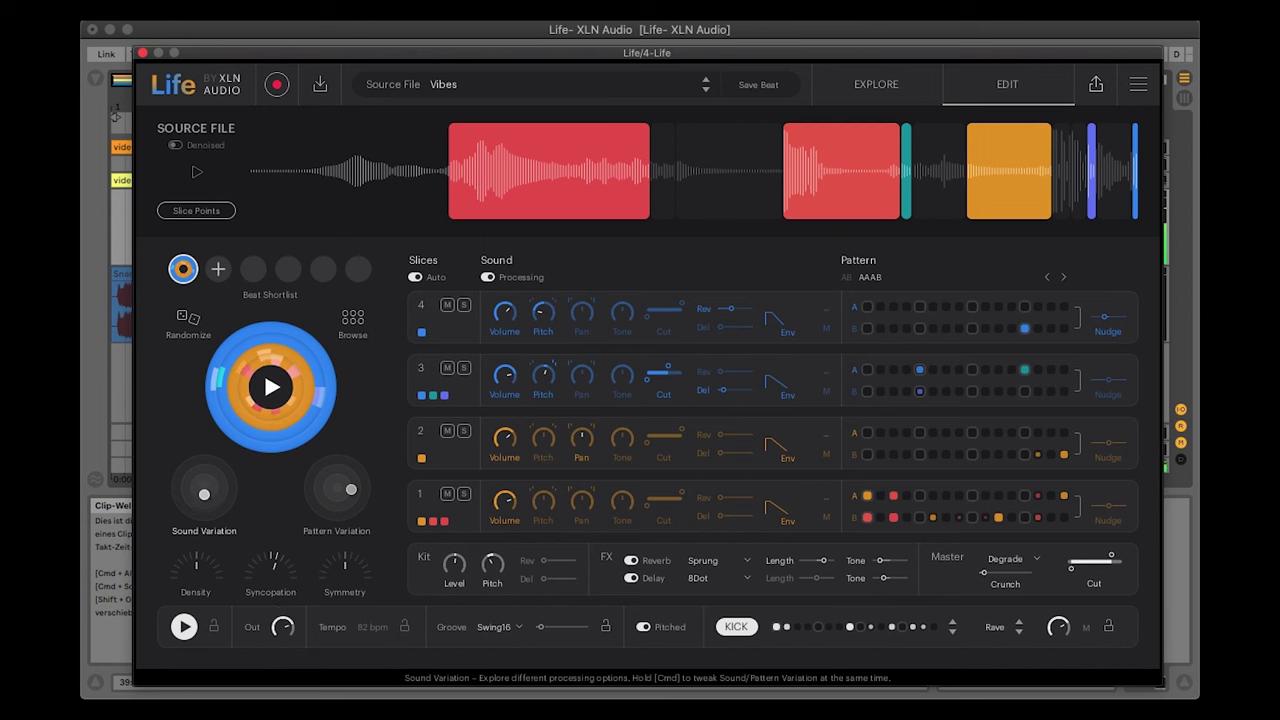
mouse_move(204, 488)
mouse_down()
mouse_move(204, 466)
mouse_move(207, 490)
mouse_up()
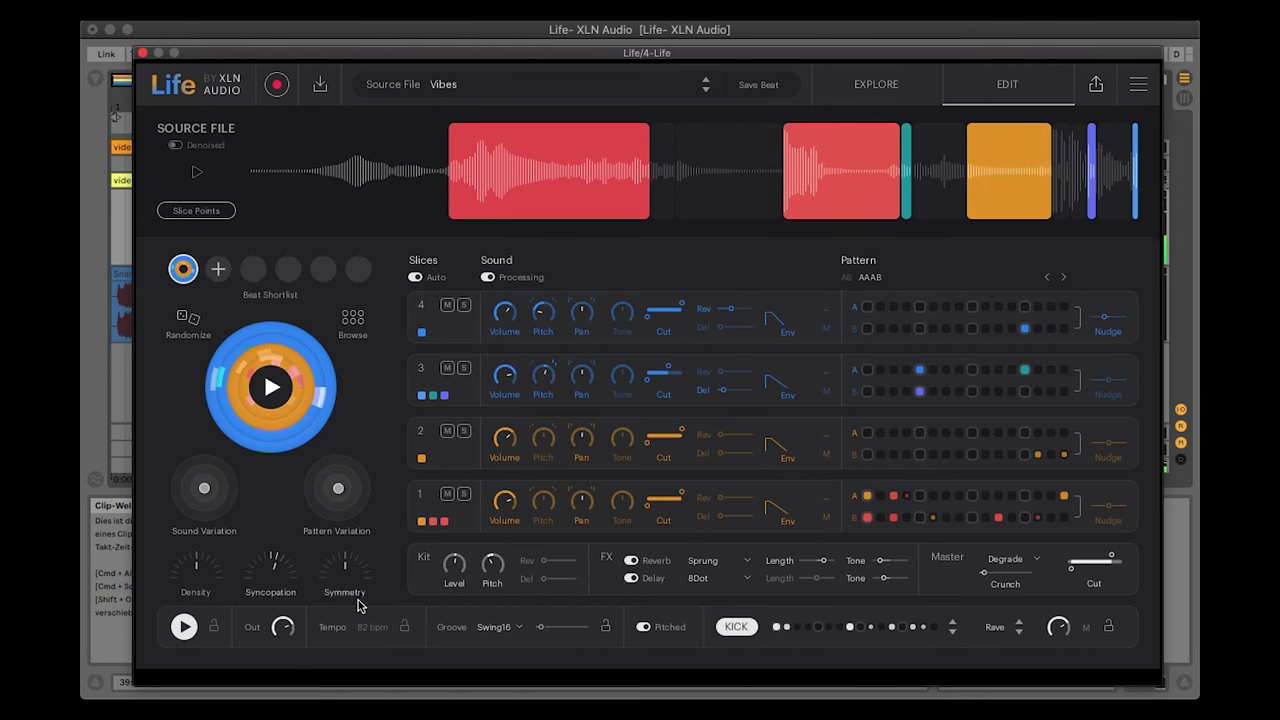
- Try the Fast Dub delay, choose Ping Pong instead, and send the whole kit fully to the delay with no kit reverb
mouse_move(543, 578)
mouse_down()
mouse_move(572, 578)
mouse_move(544, 560)
mouse_move(569, 560)
mouse_move(543, 560)
mouse_up()
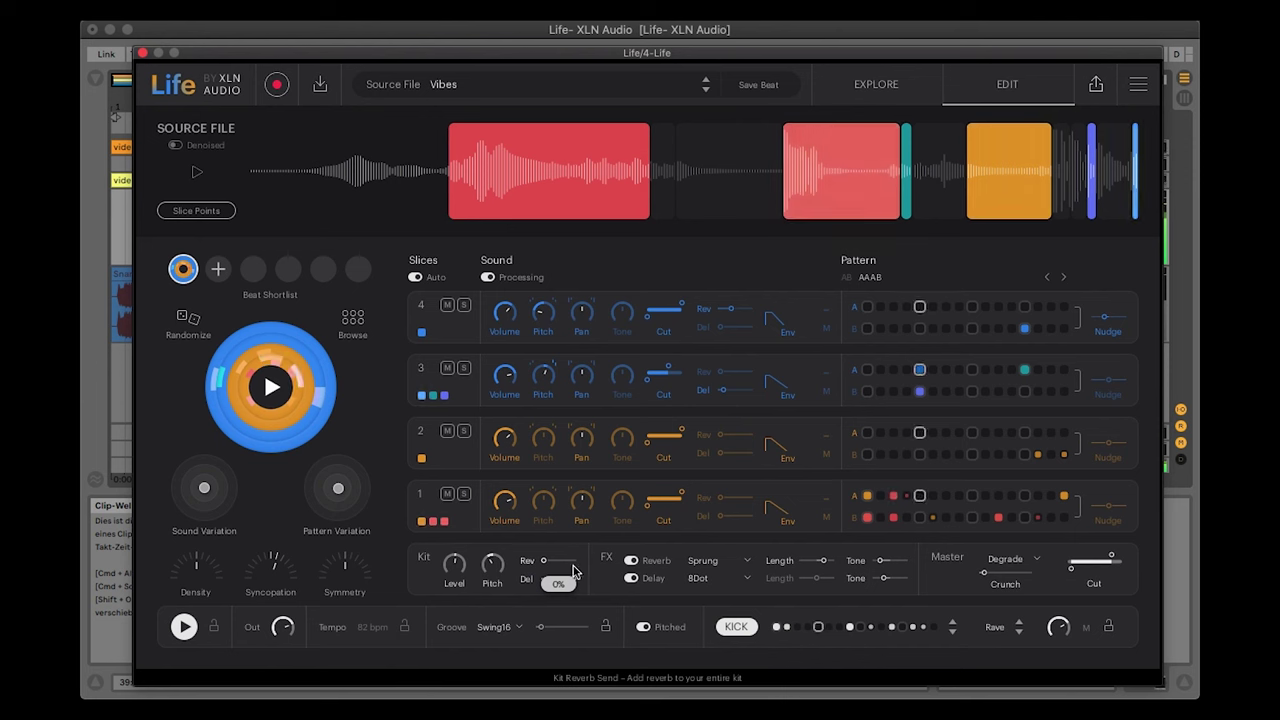
click(701, 580)
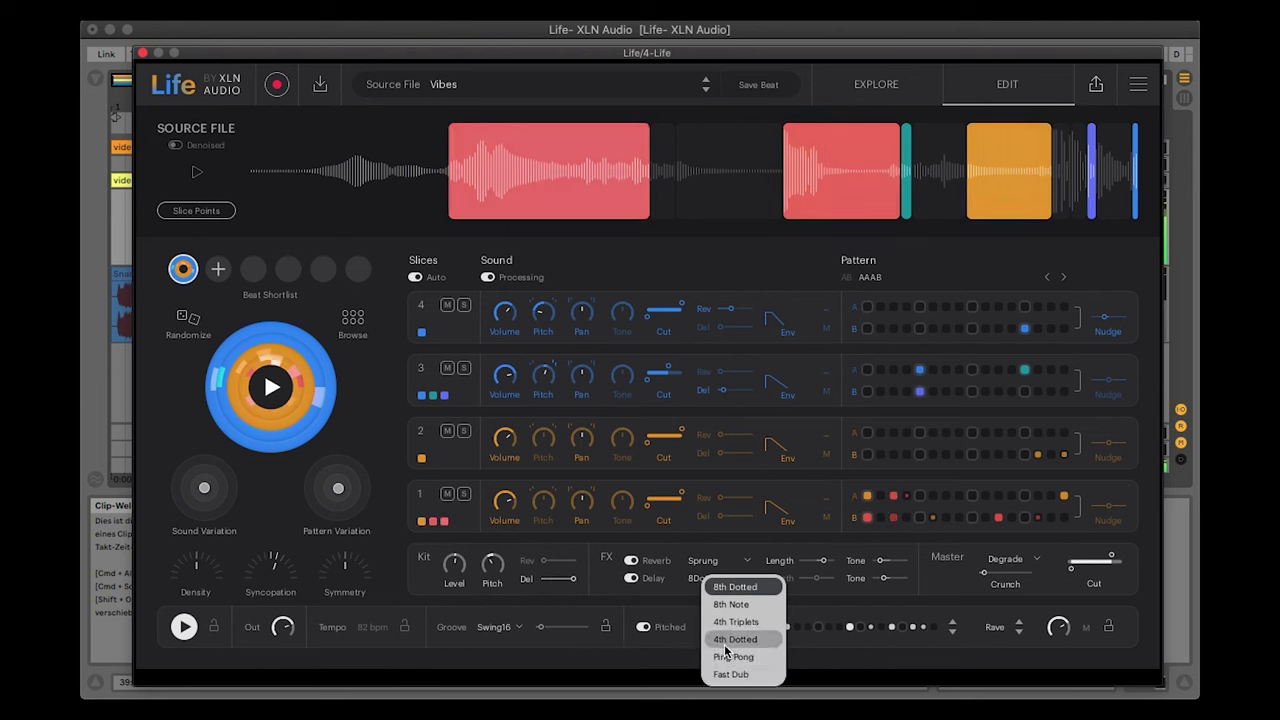
click(728, 674)
click(706, 580)
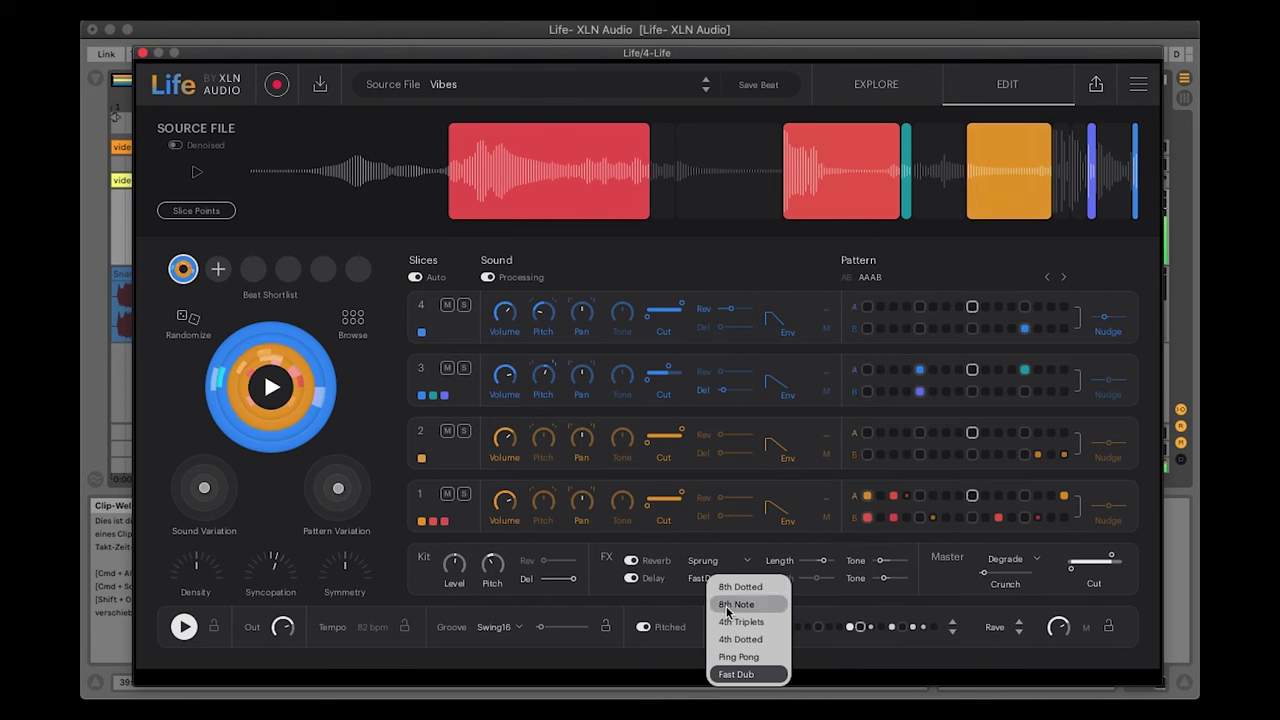
click(736, 656)
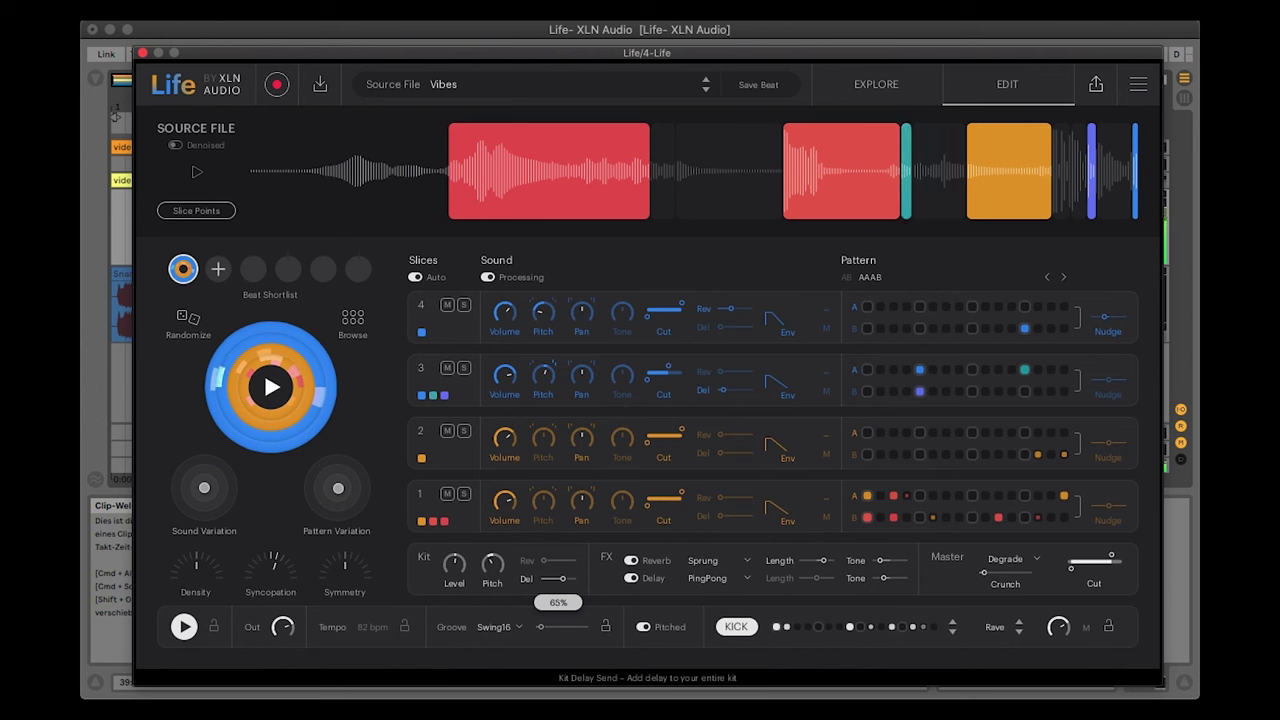
drag(563, 579, 565, 579)
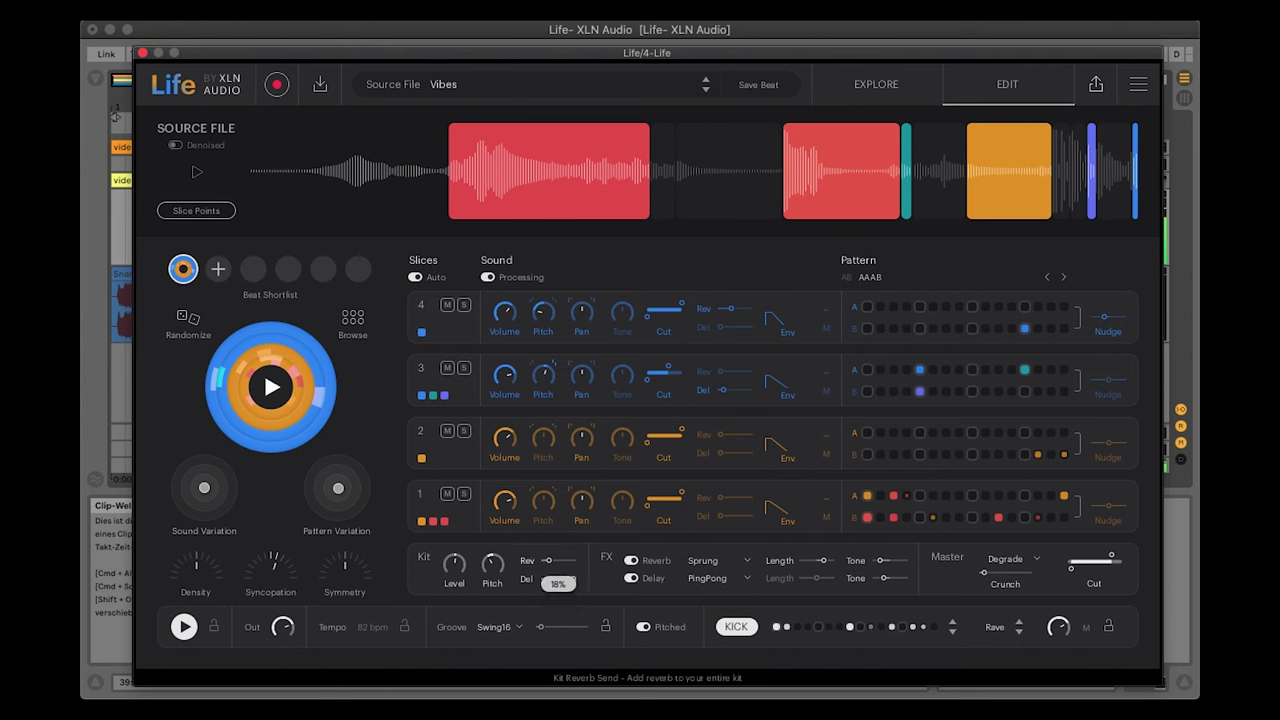
drag(573, 561, 544, 561)
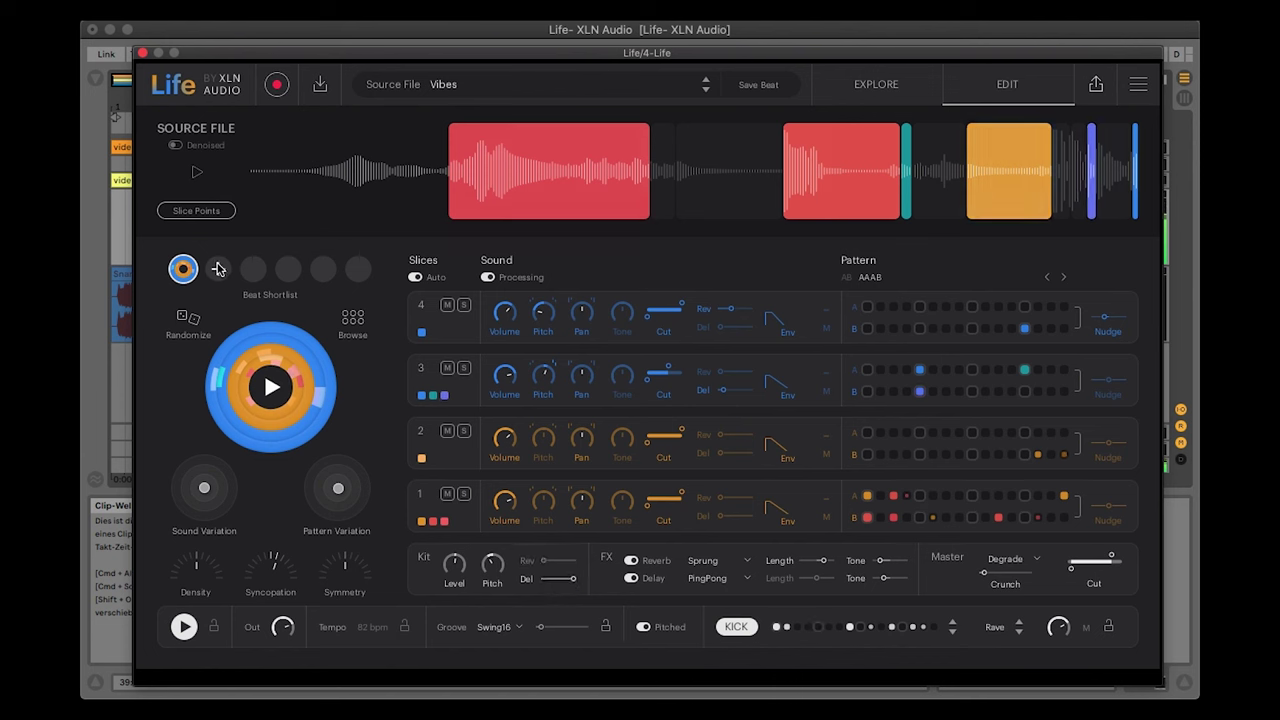
- Randomize the beat in the second shortlist slot and replace it with a blue and purple beat from the Beat Browser
click(190, 320)
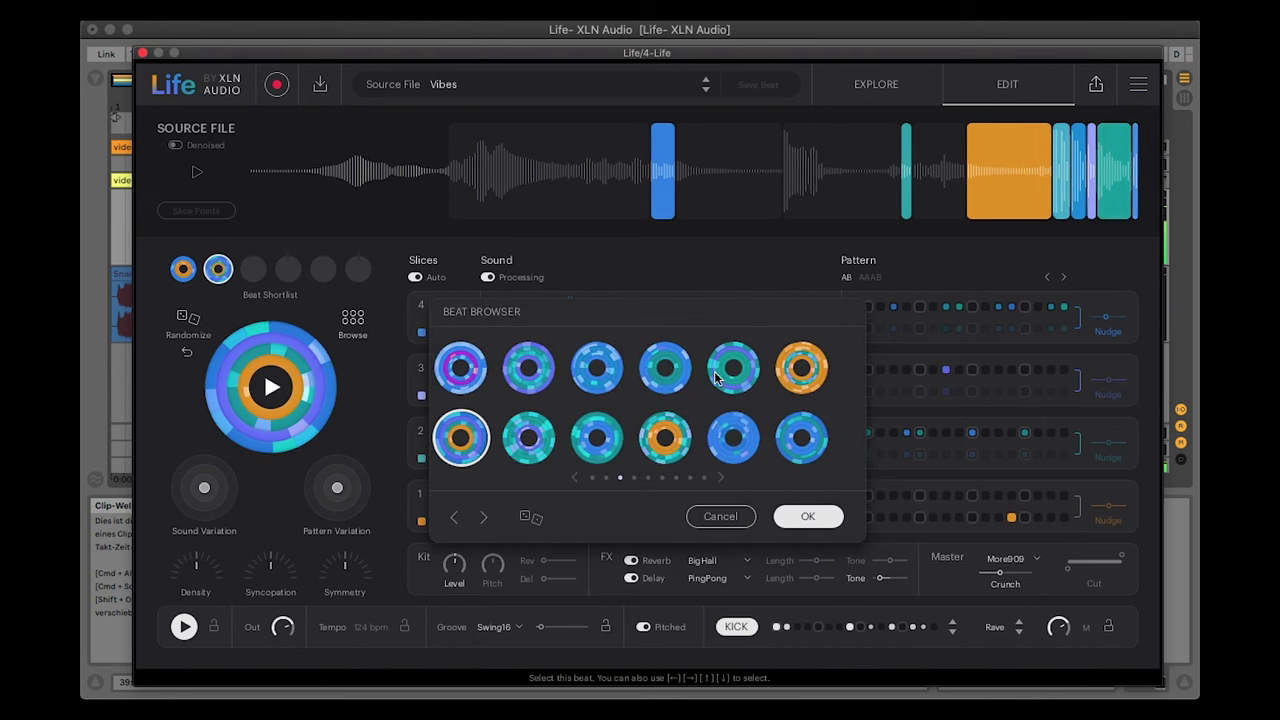
scroll(716, 378, left, 5)
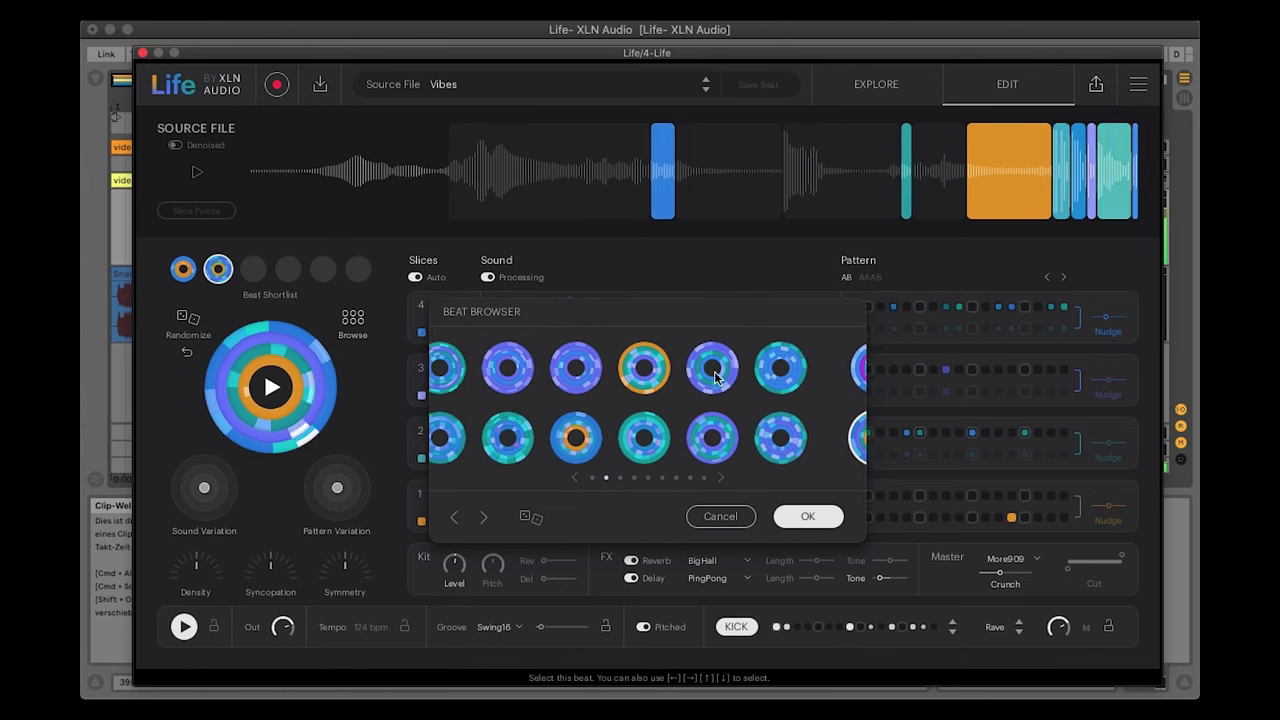
click(745, 368)
click(806, 516)
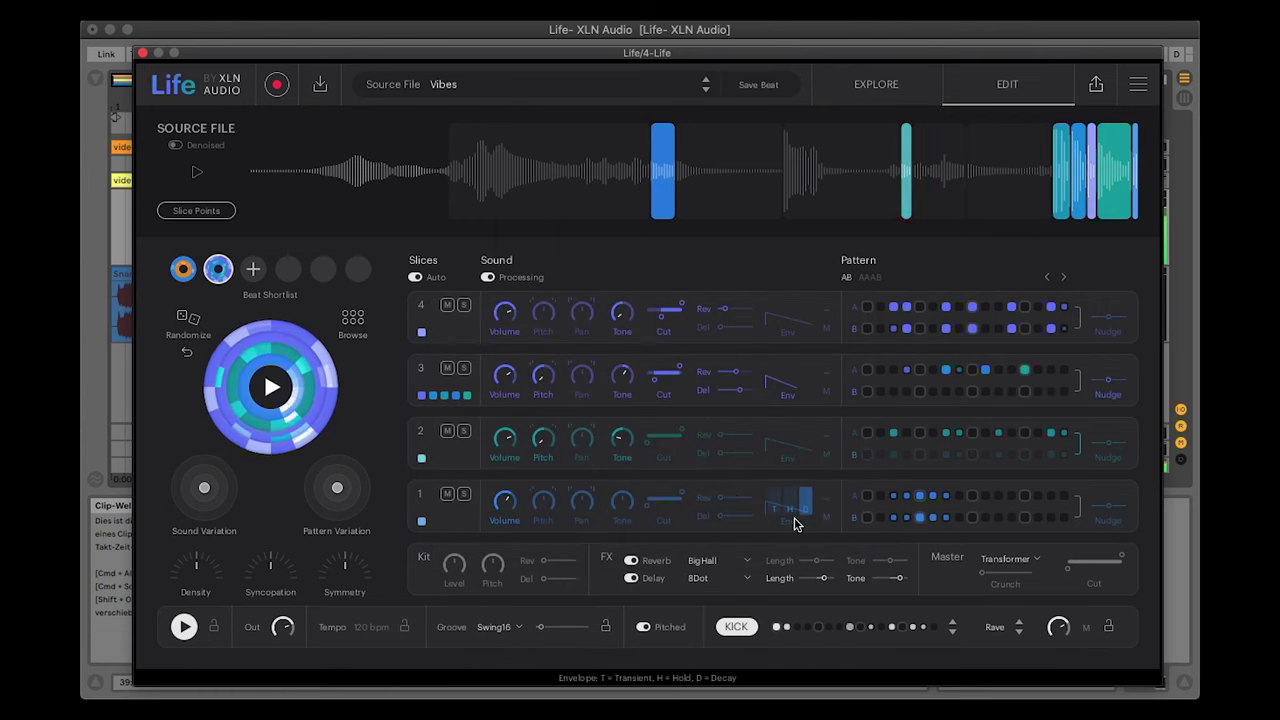
- Play the first large slice of the Vibes waveform and mark it as a favourite
click(495, 157)
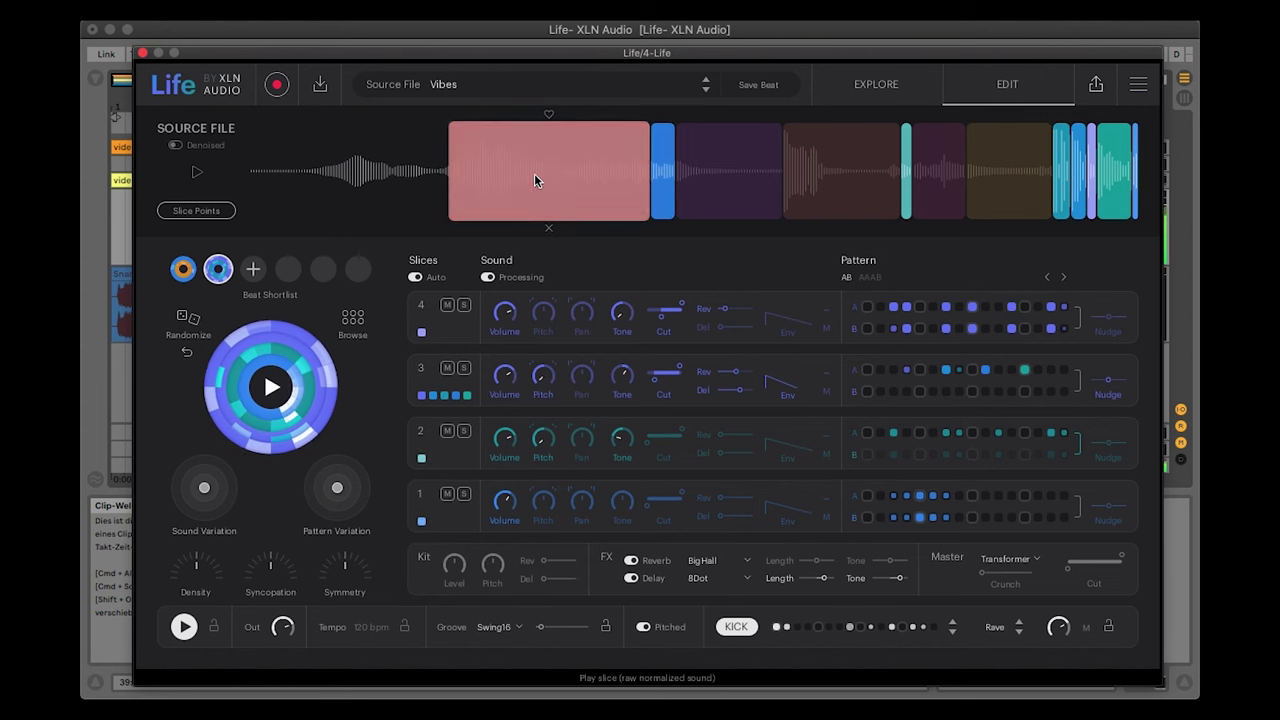
click(548, 114)
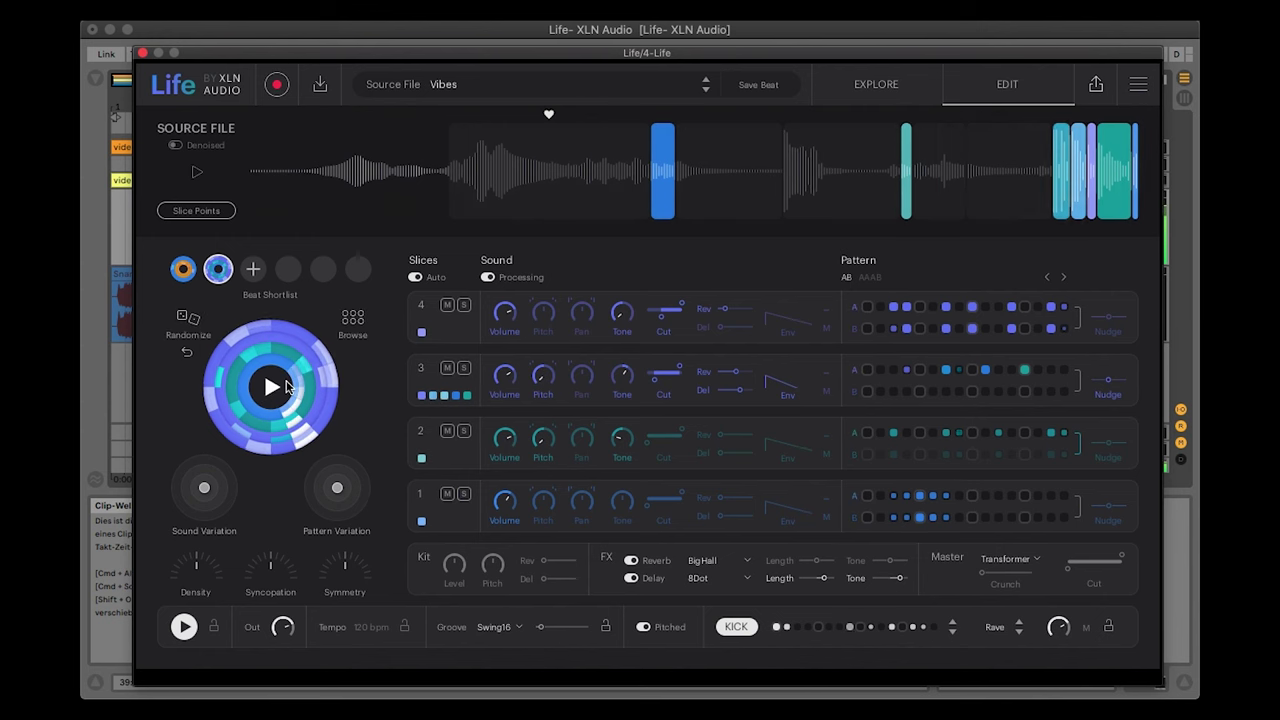
- Randomize the Vibes beat in the second shortlist slot and shift its sound and pattern variations
click(187, 322)
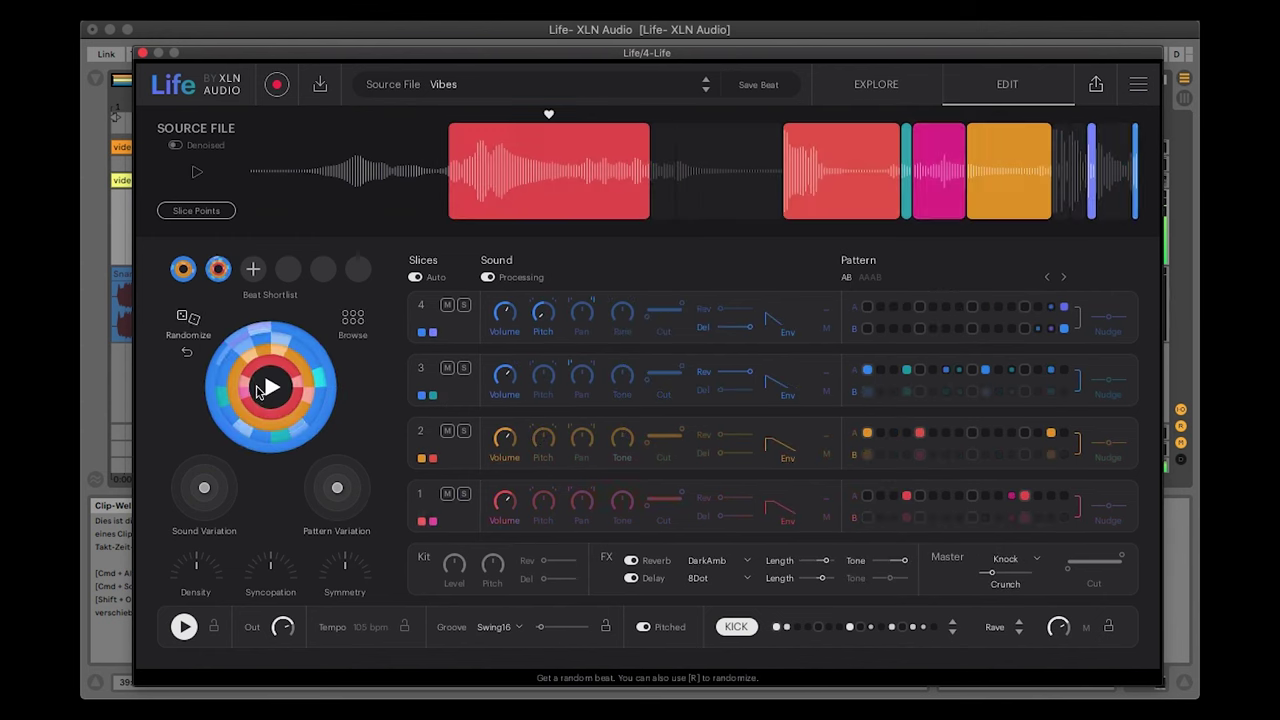
drag(204, 490, 212, 484)
drag(337, 489, 333, 489)
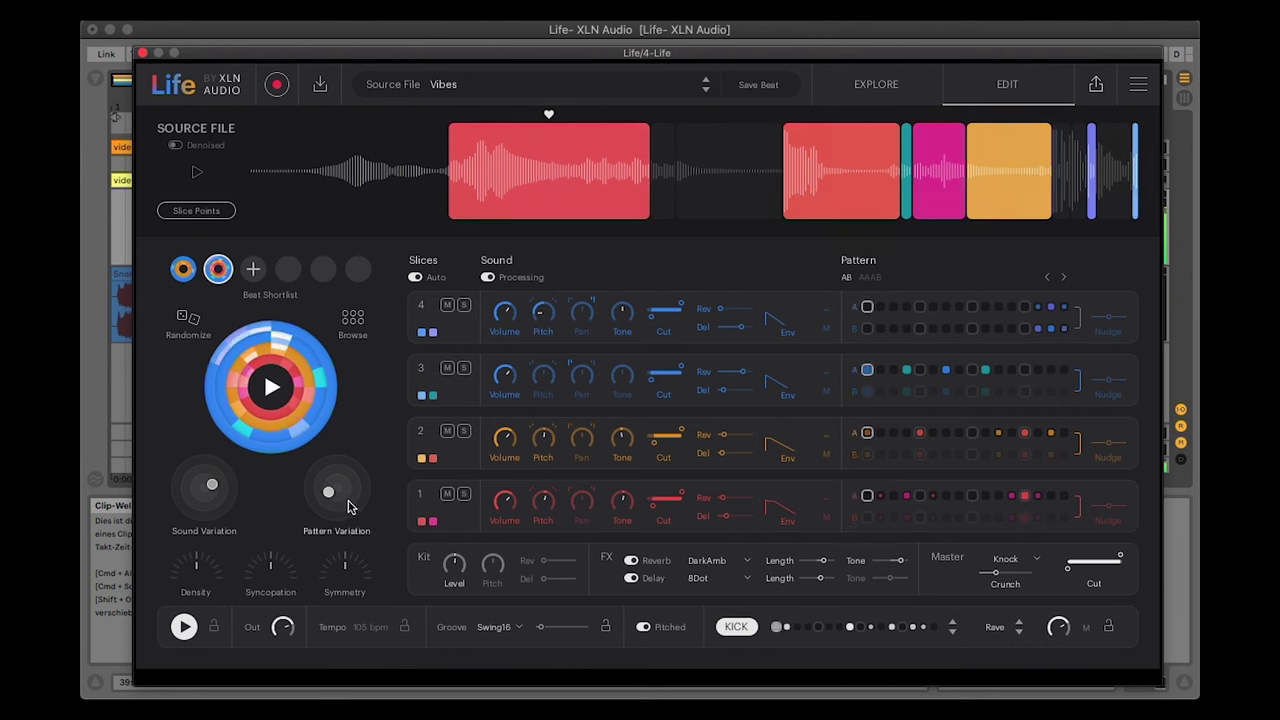
drag(330, 497, 347, 500)
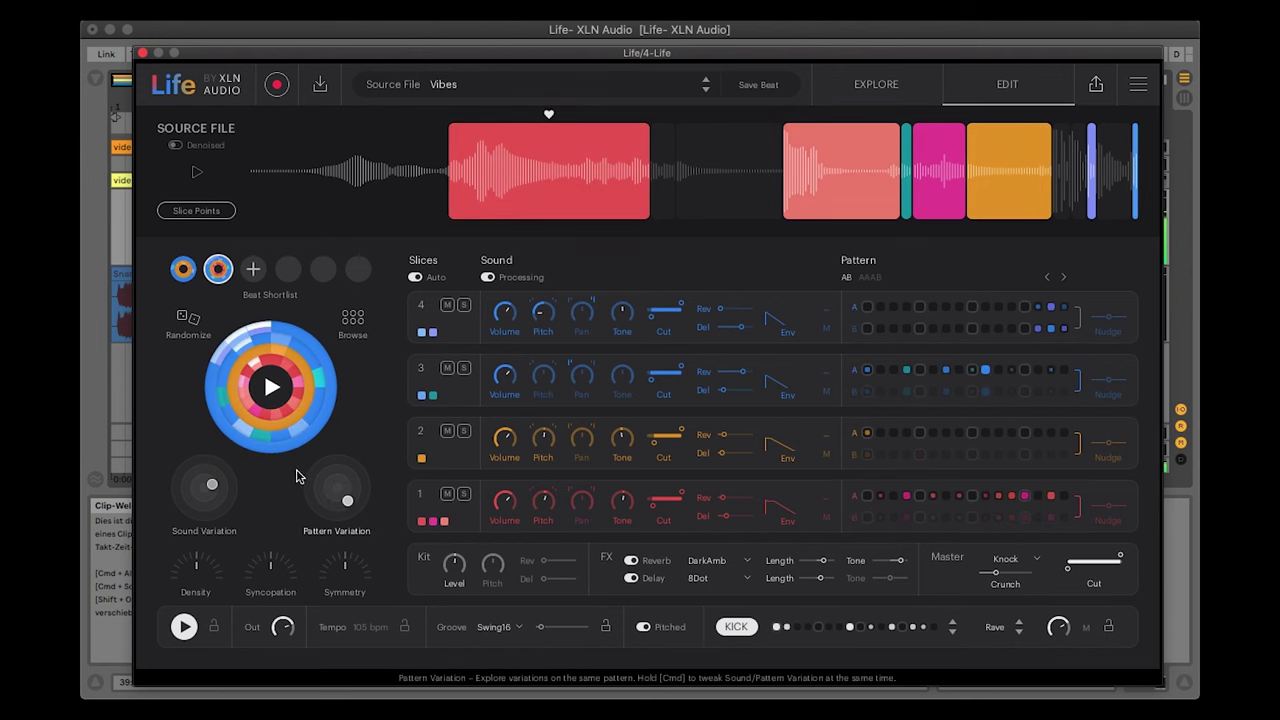
- Switch the delay to Ping Pong and adjust the kit's effect sends, trying a reverb send of 88%
drag(548, 579, 543, 579)
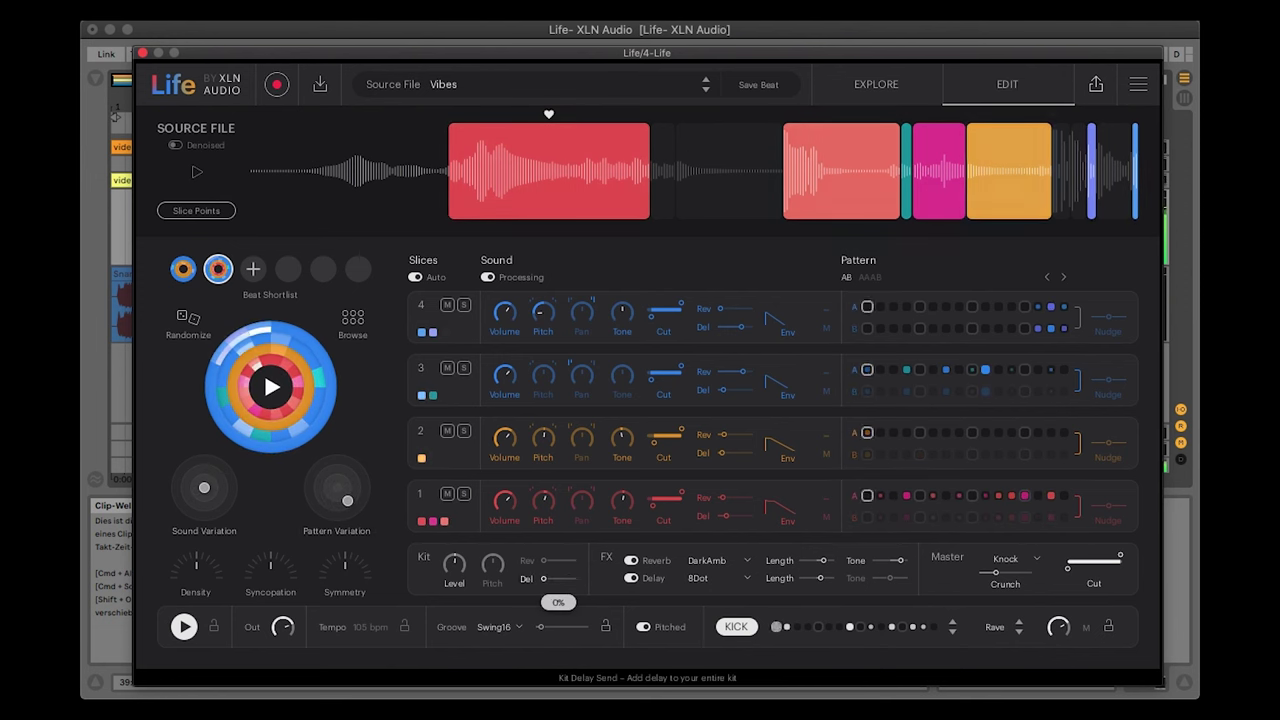
click(740, 579)
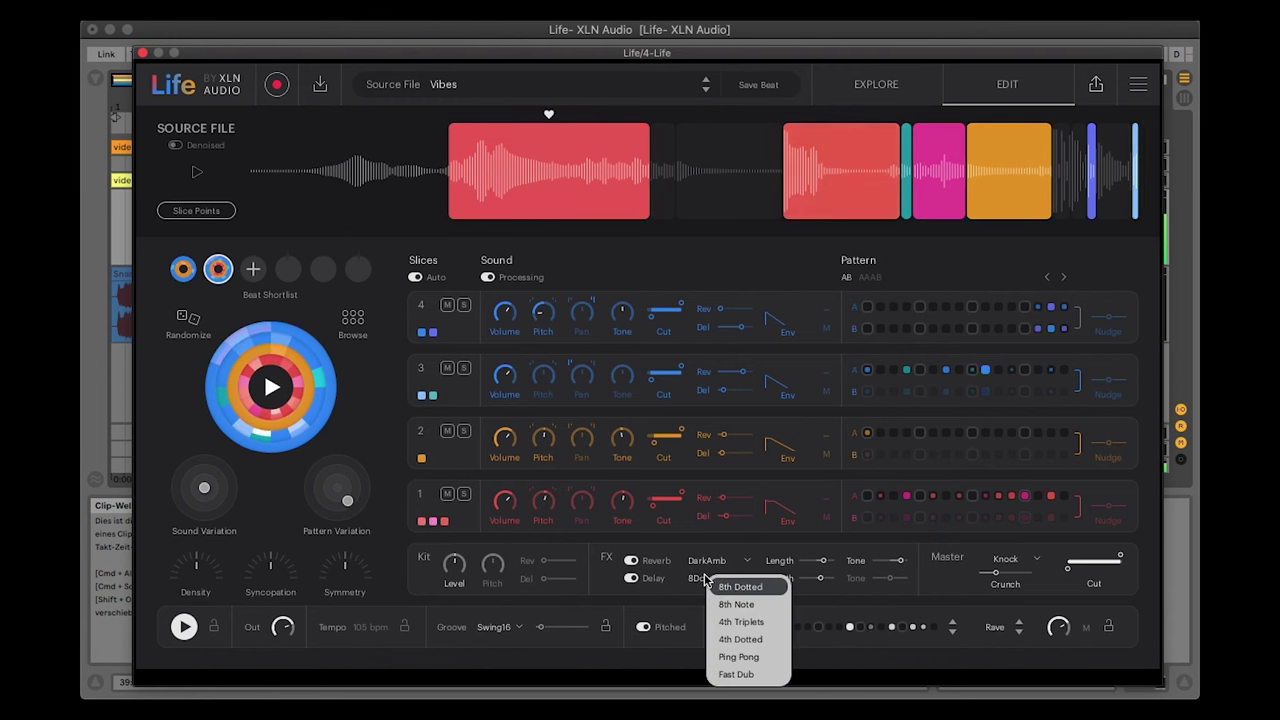
click(715, 658)
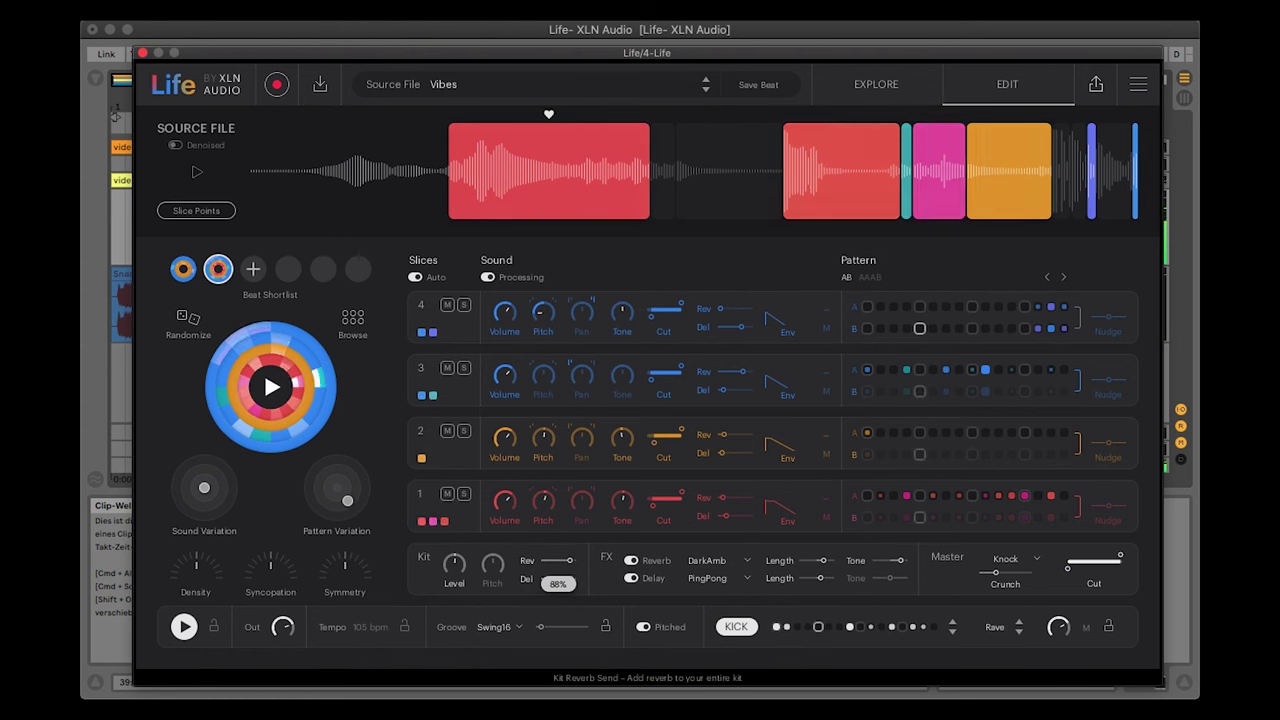
drag(570, 561, 548, 579)
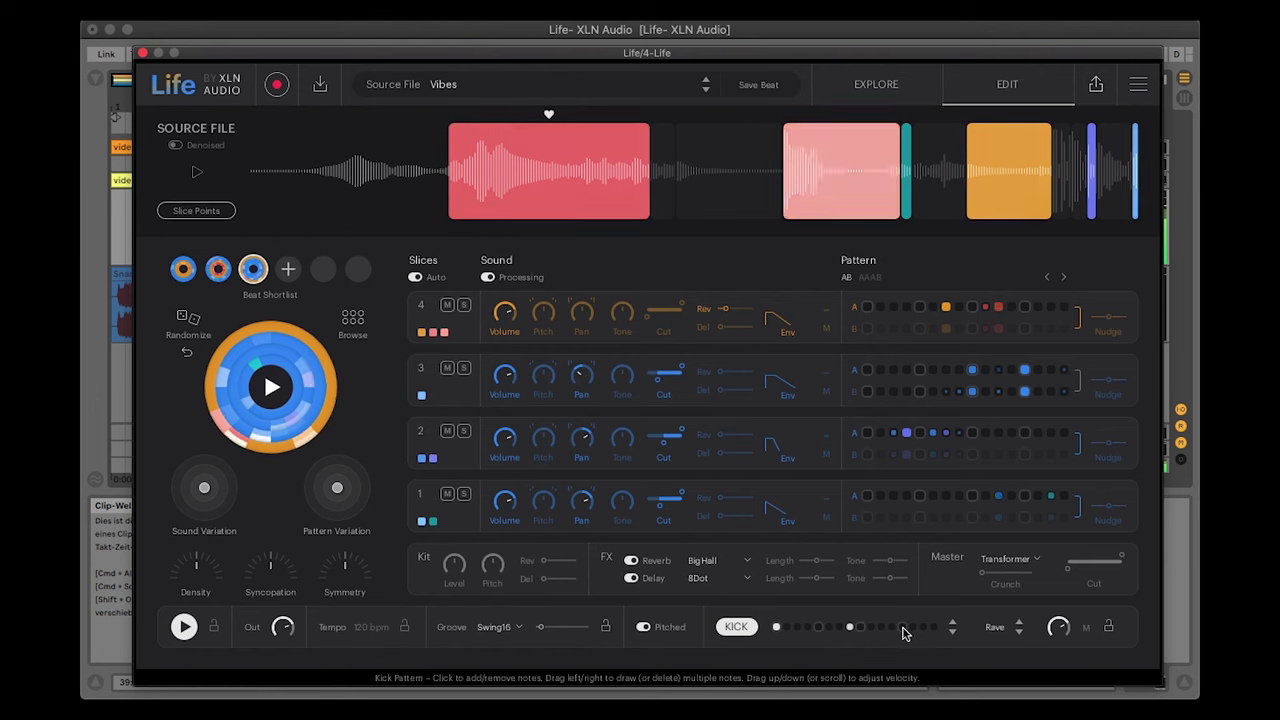
- Edit the third beat's kick pattern to strong hits on steps 1, 5, 9 and 13, removing the one on step 8
click(847, 624)
click(820, 628)
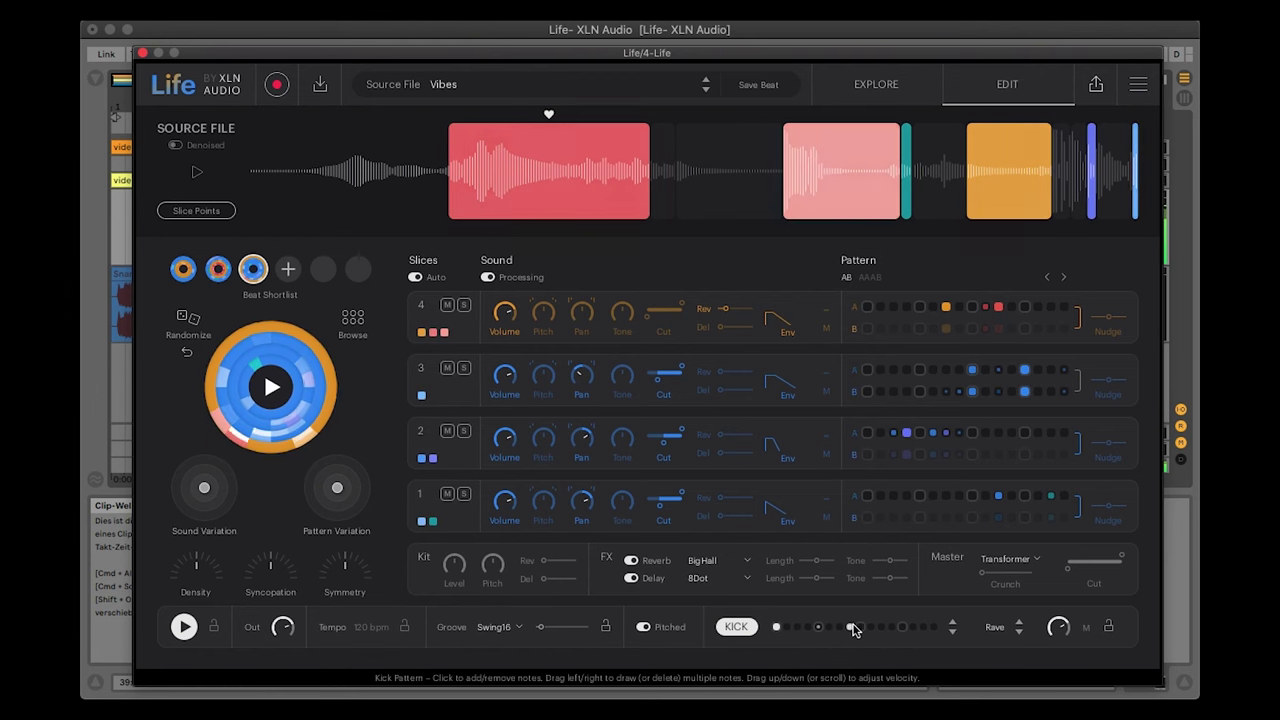
click(860, 628)
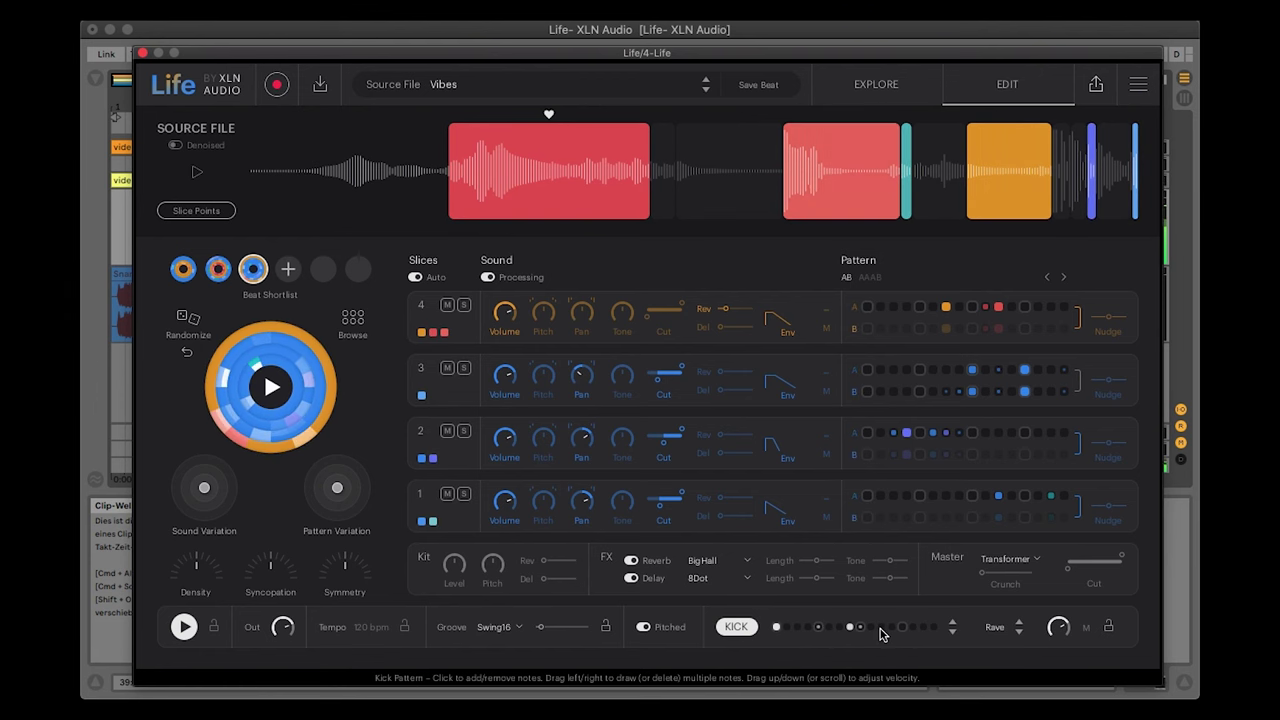
click(819, 629)
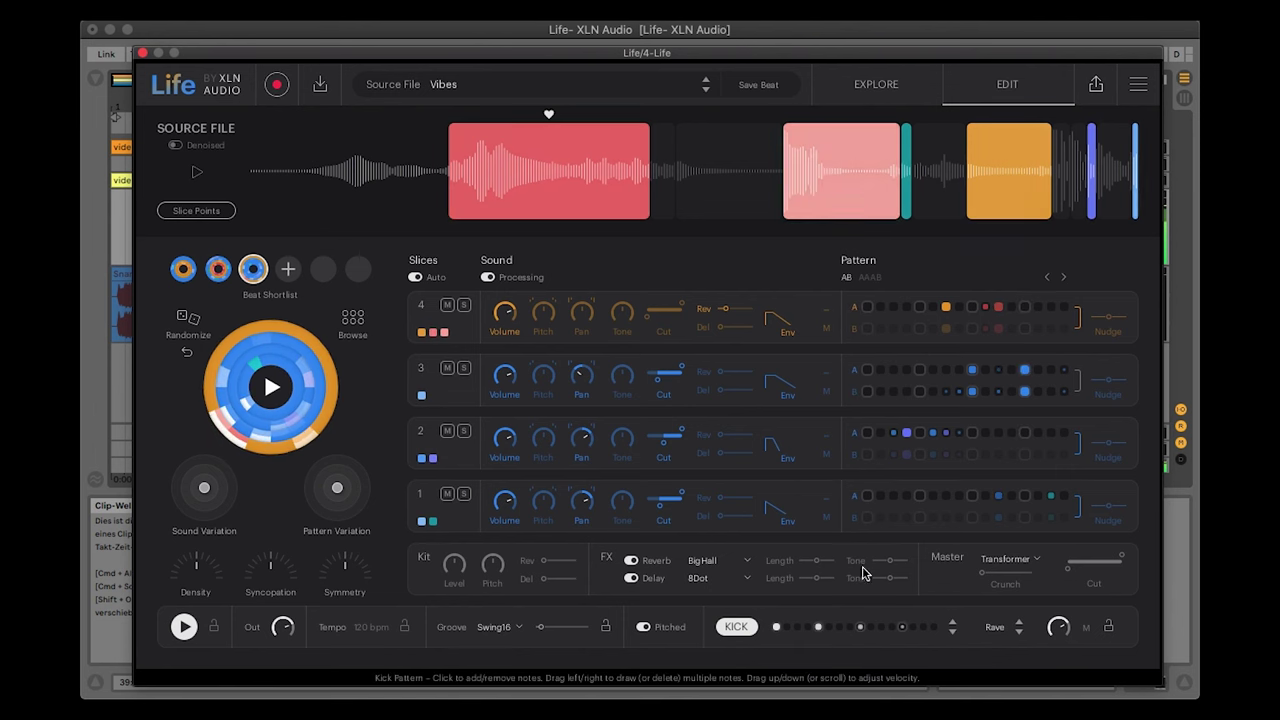
click(903, 628)
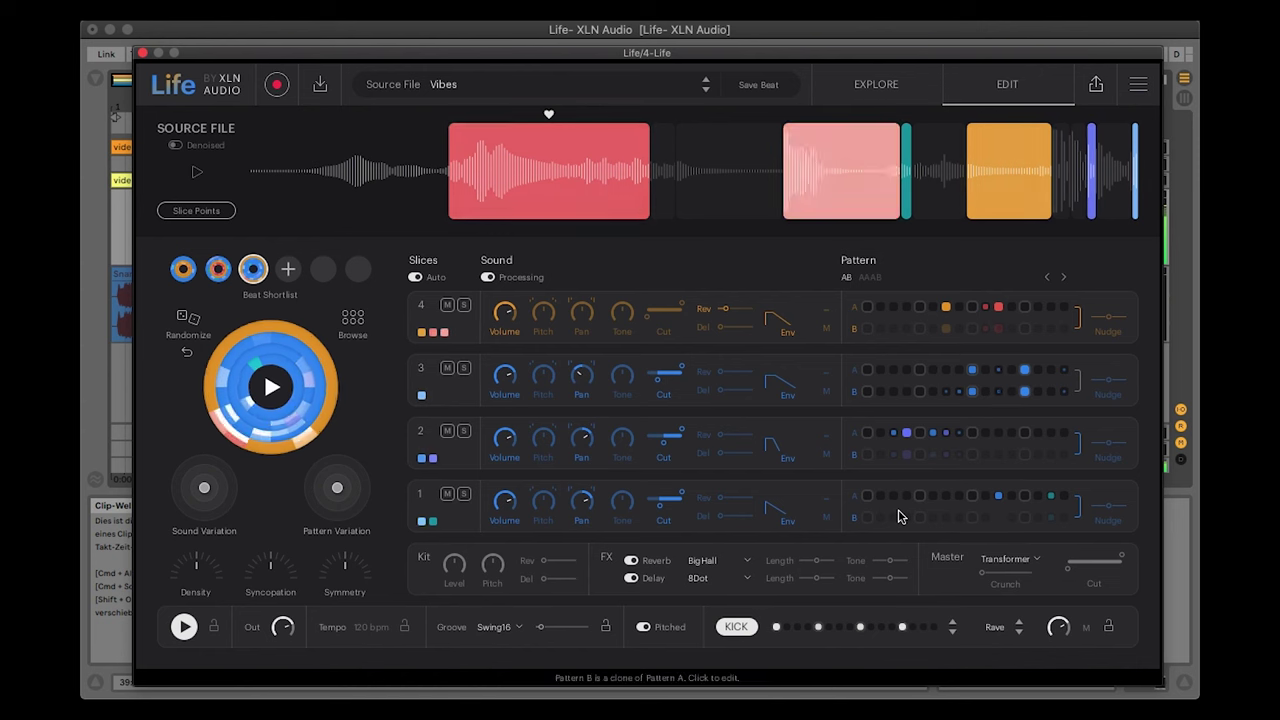
click(935, 629)
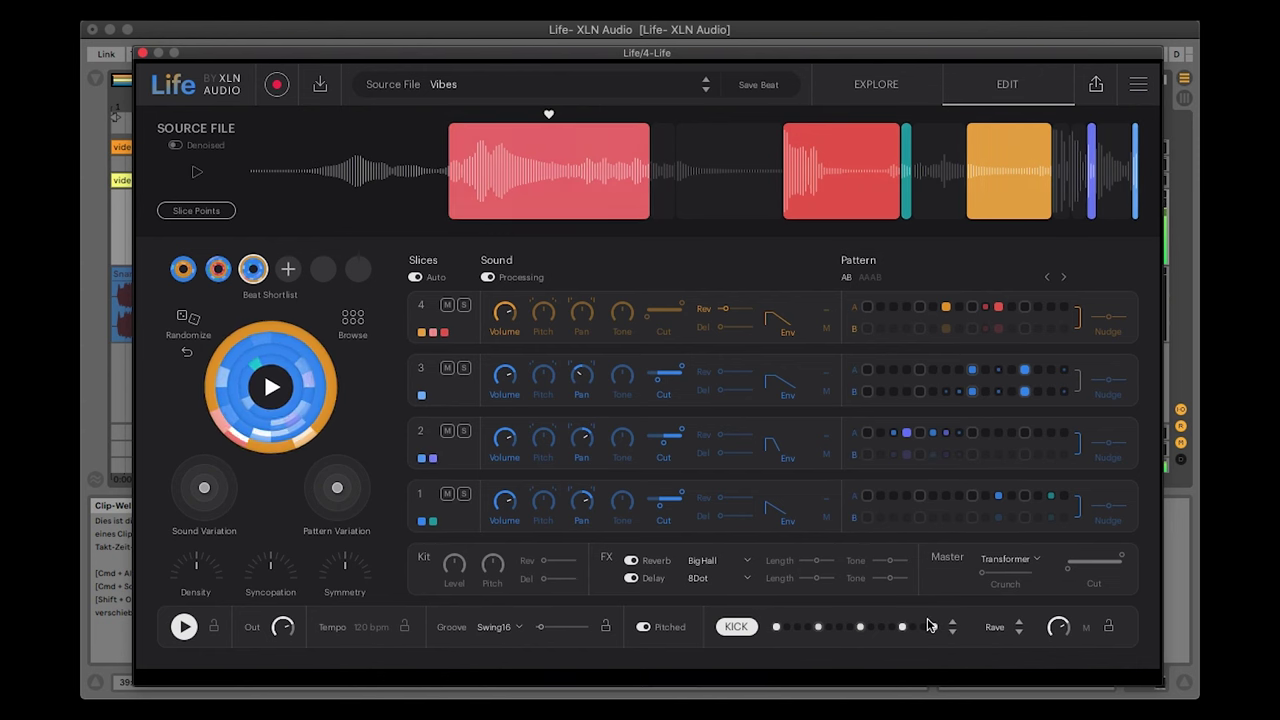
click(937, 630)
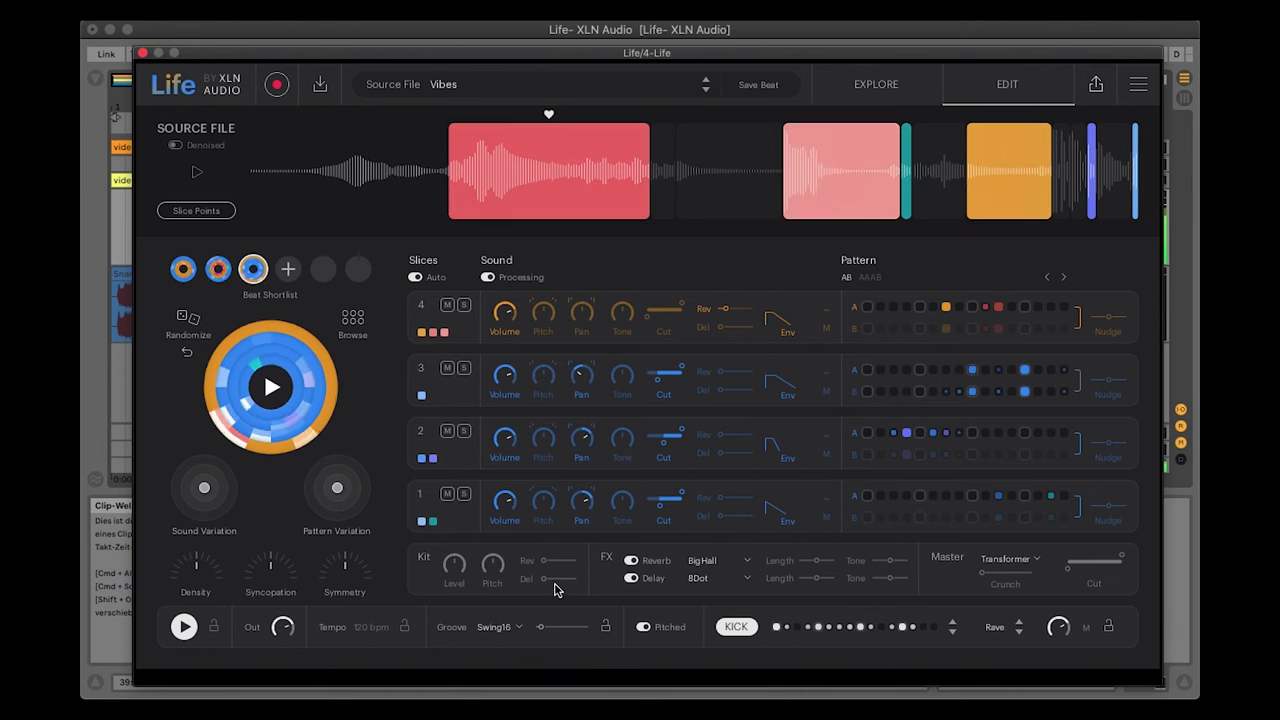
- Set the kit's delay send to 44% and reshape the beat's pattern variation, sound variation, syncopation, symmetry and density, with density at 8%
drag(544, 579, 547, 579)
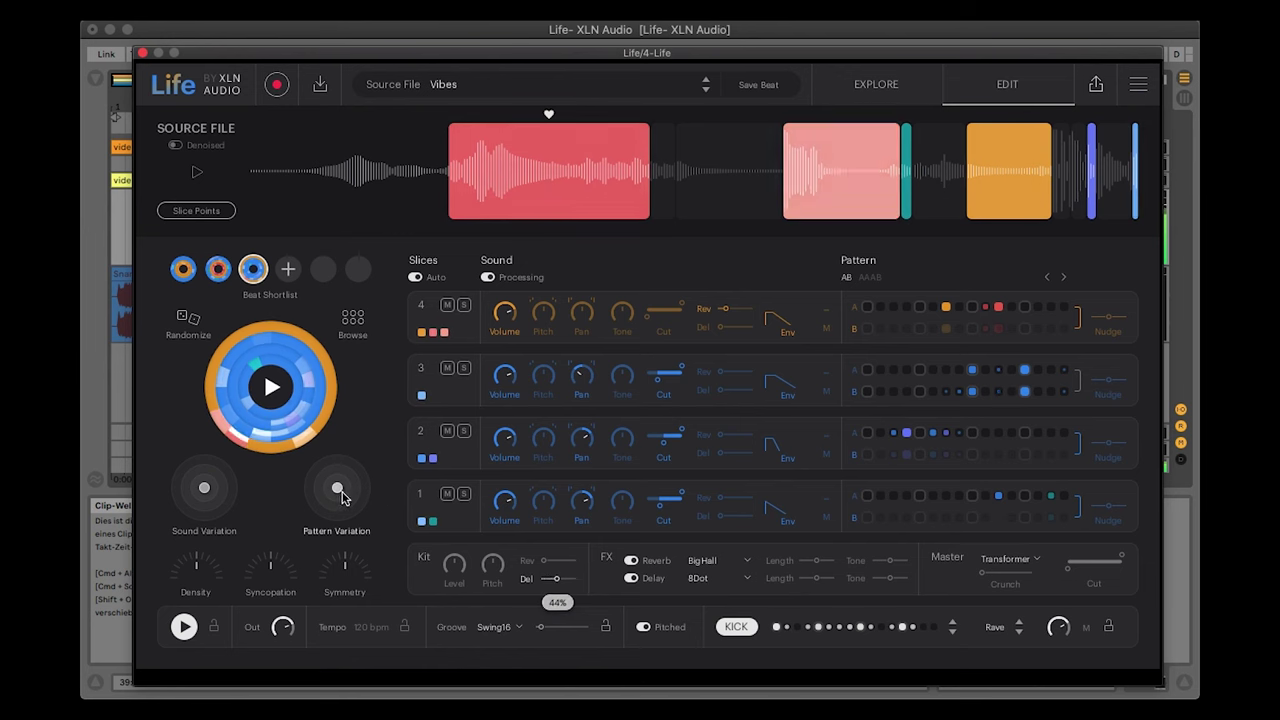
drag(338, 490, 319, 476)
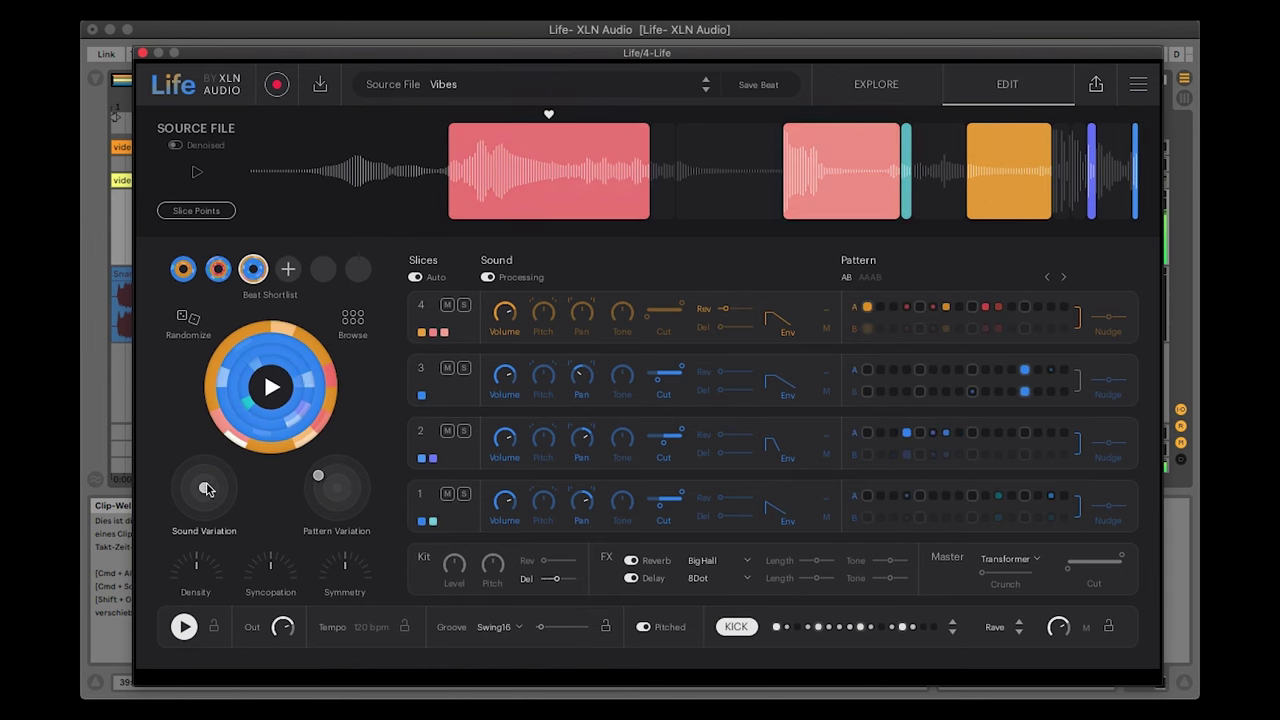
drag(204, 487, 204, 493)
drag(270, 566, 320, 568)
drag(194, 568, 190, 582)
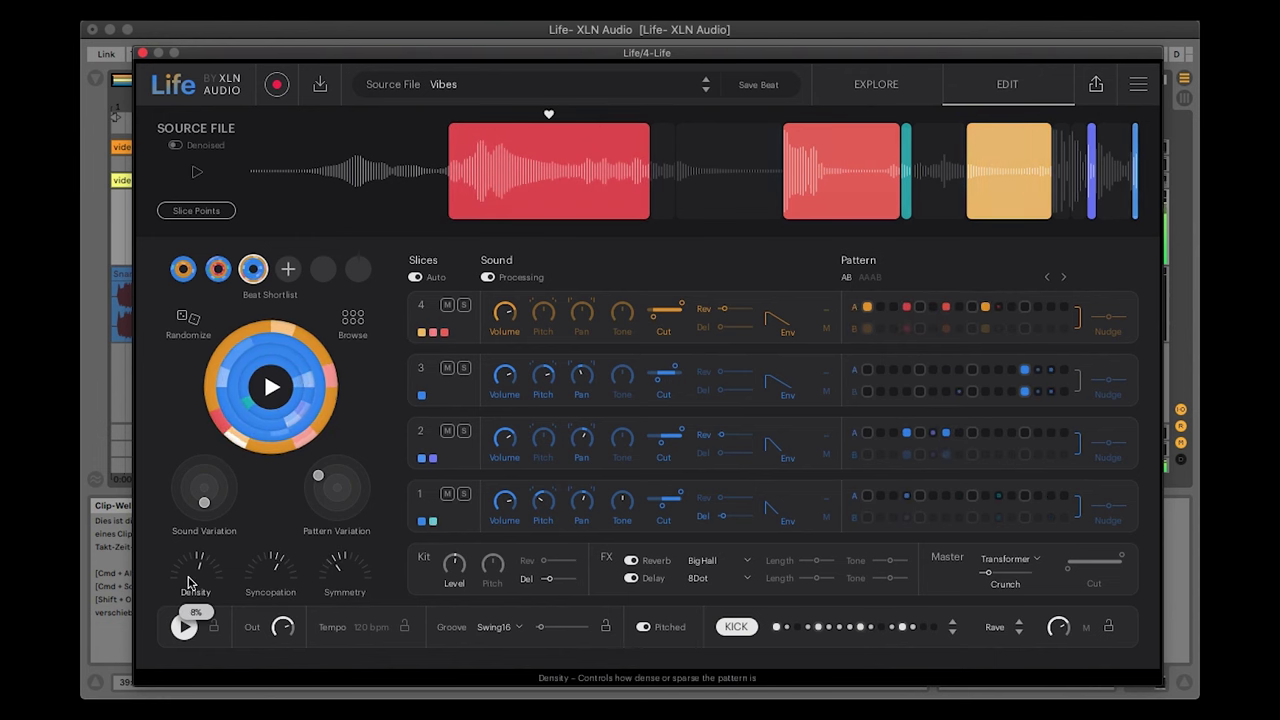
- Raise the kit's reverb and delay sends and change the kick sound, trying EDM before choosing Untz
mouse_move(543, 561)
mouse_down()
mouse_move(553, 579)
mouse_move(556, 561)
mouse_up()
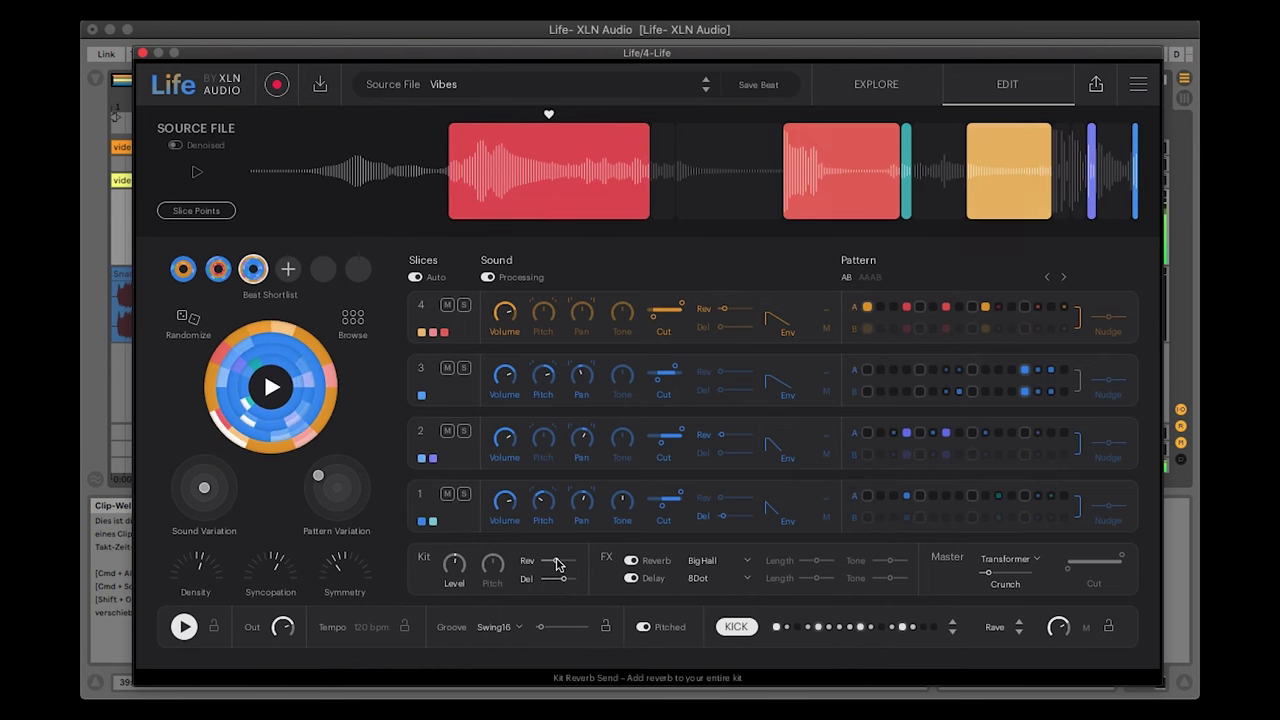
click(995, 628)
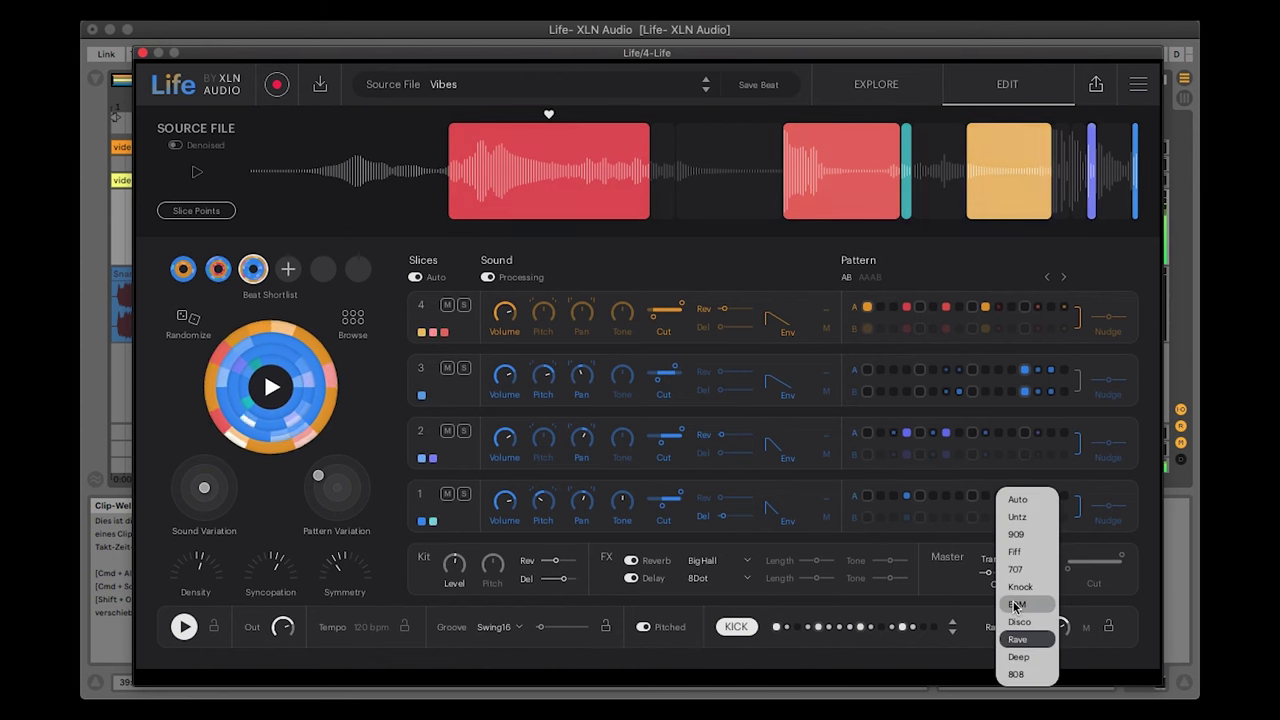
click(1015, 605)
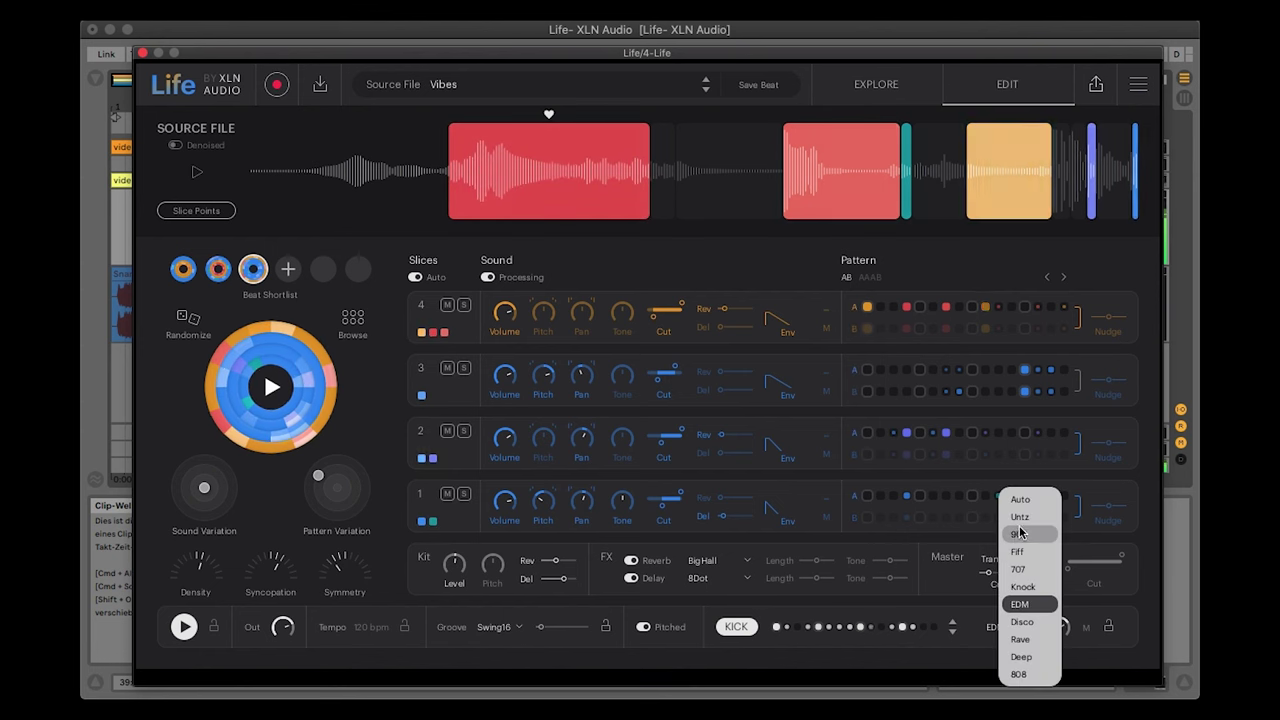
click(1020, 520)
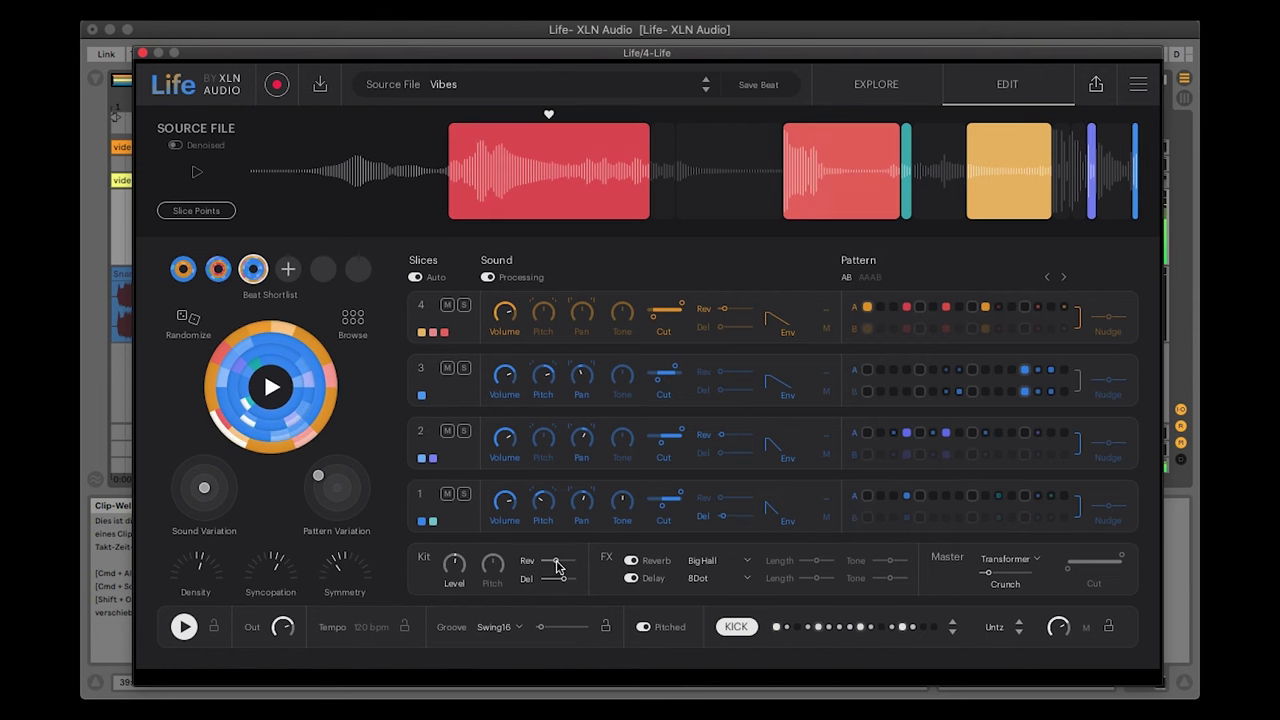
drag(566, 578, 574, 578)
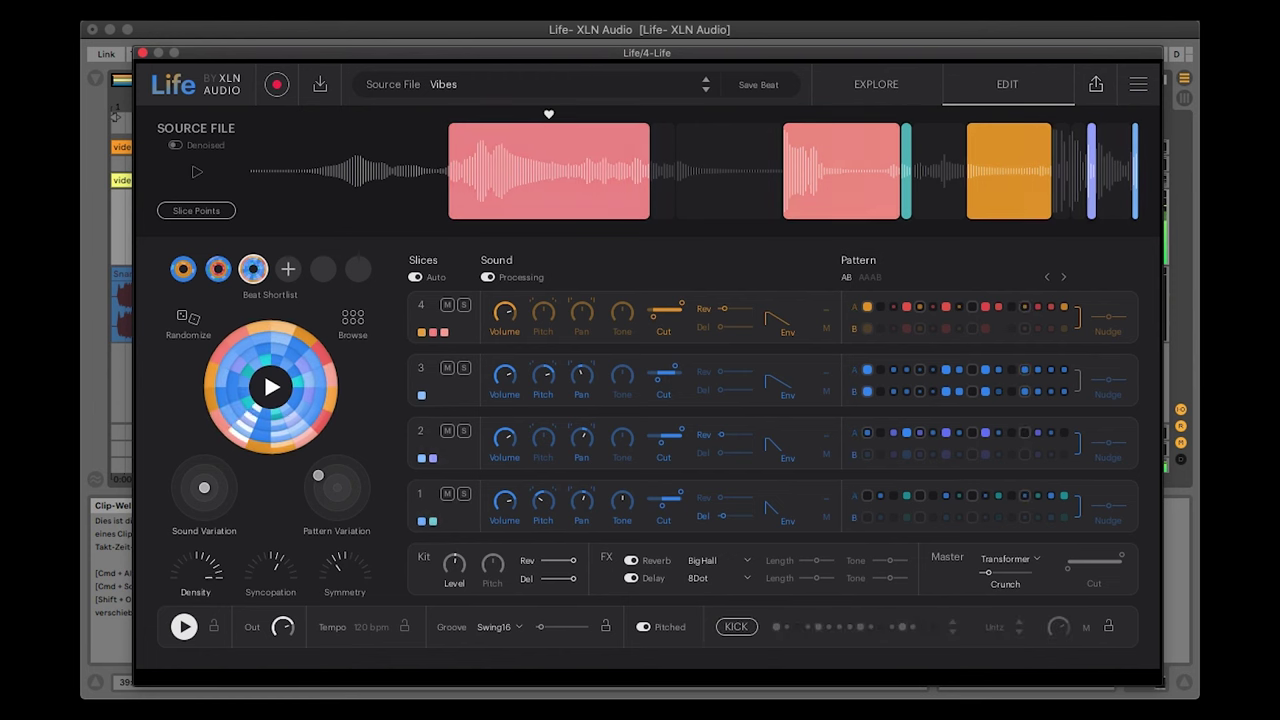
- Lower the beat's density, shift its sound variation slightly and reduce its symmetry
drag(203, 566, 203, 600)
mouse_move(204, 488)
mouse_down()
mouse_move(203, 509)
mouse_move(226, 503)
mouse_move(230, 477)
mouse_move(188, 484)
mouse_move(185, 502)
mouse_move(207, 492)
mouse_up()
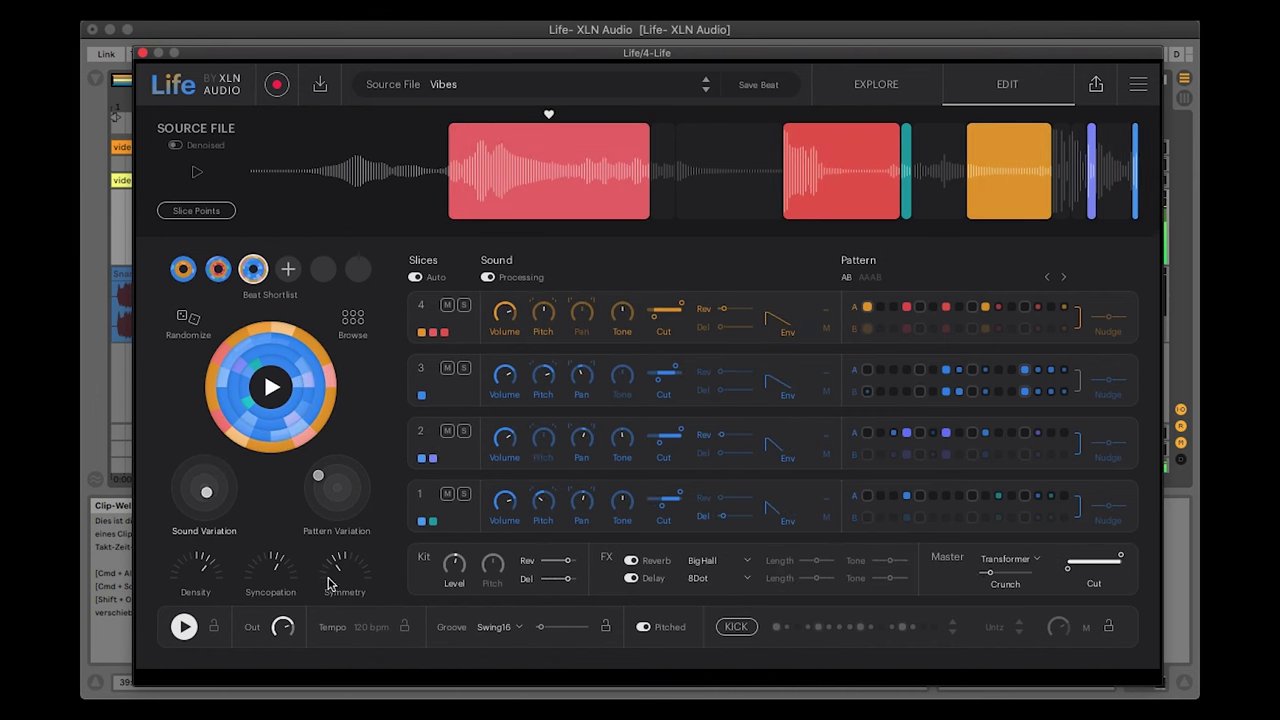
drag(329, 579, 283, 690)
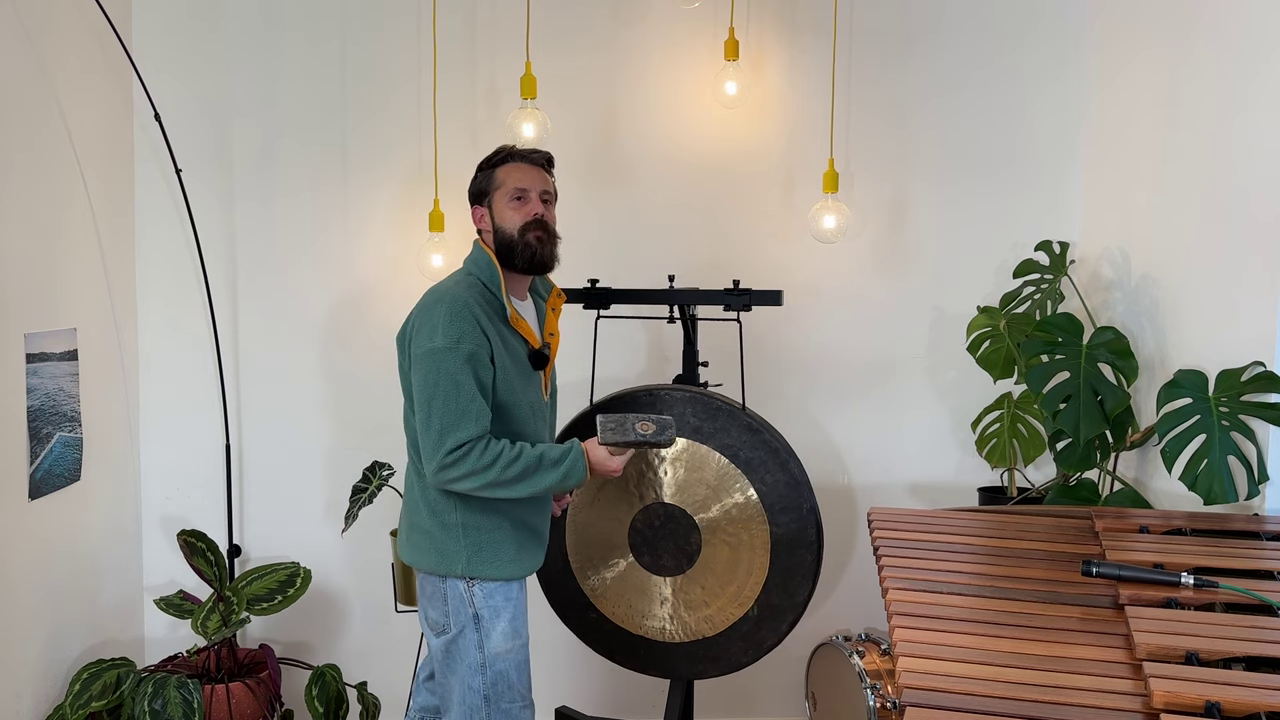